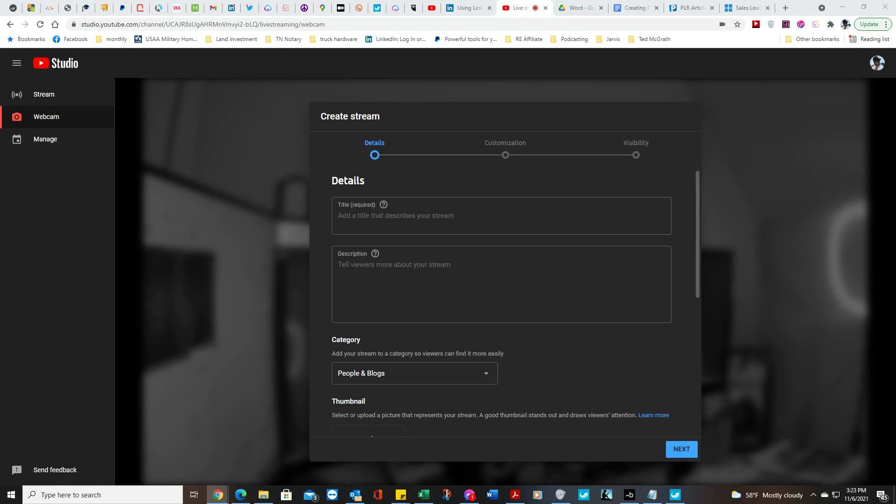
Paste the copied video hook and introduction text into the stream's description.
left_click(440, 217)
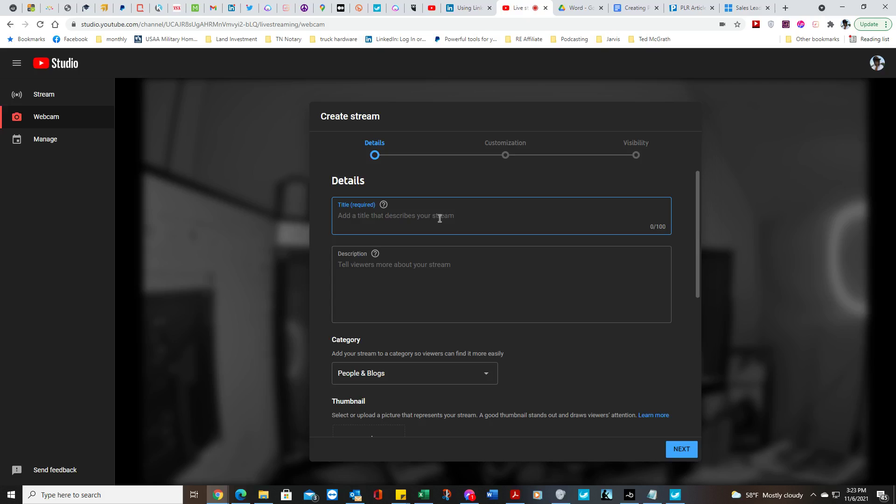
right_click(439, 266)
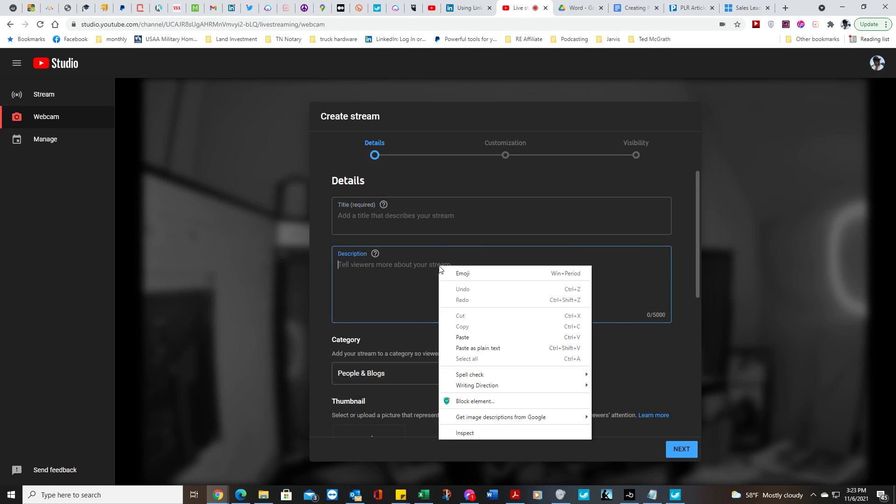
left_click(475, 337)
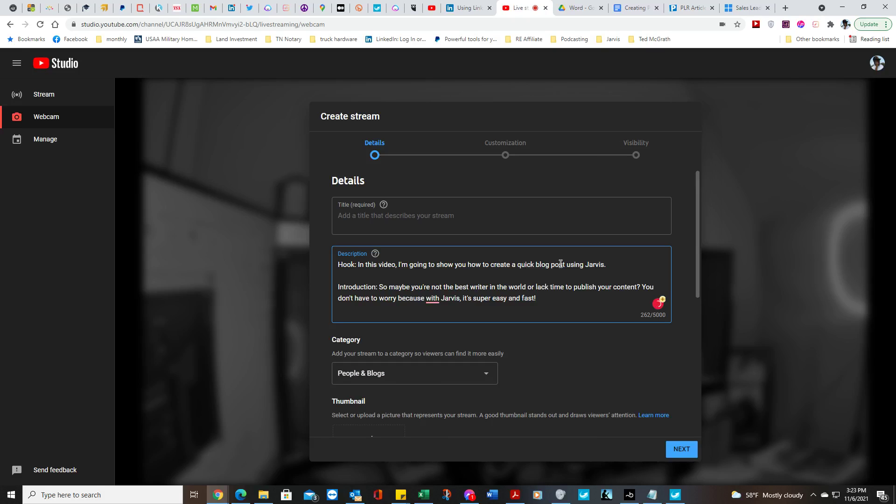
Copy the hook sentence from the description into the stream title and remove its "Hook:" label and leading space.
left_click_drag(610, 266, 338, 266)
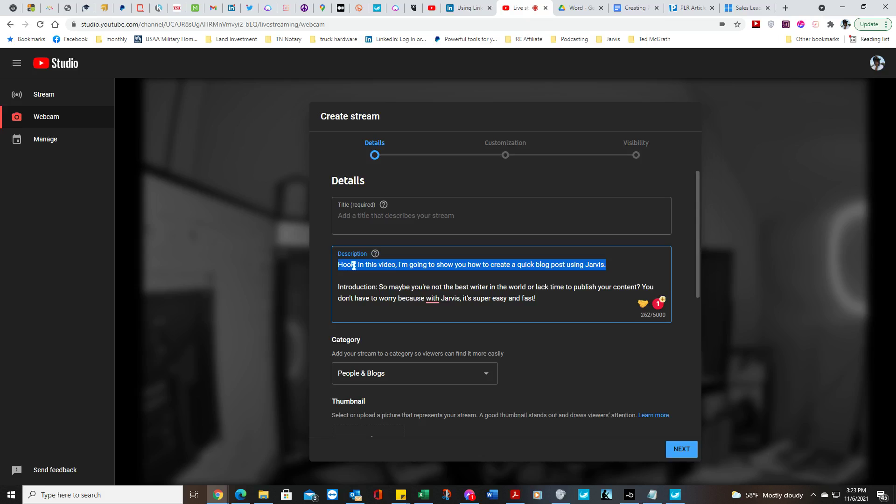
right_click(352, 267)
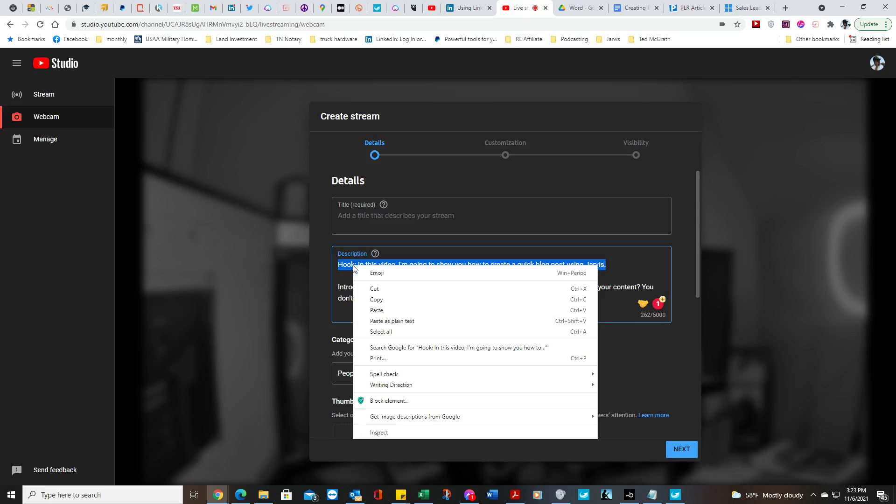
left_click(392, 300)
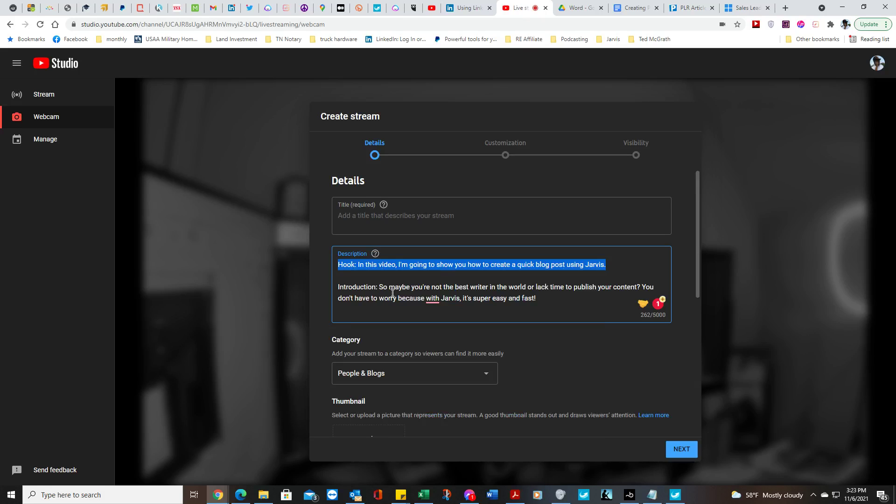
right_click(403, 218)
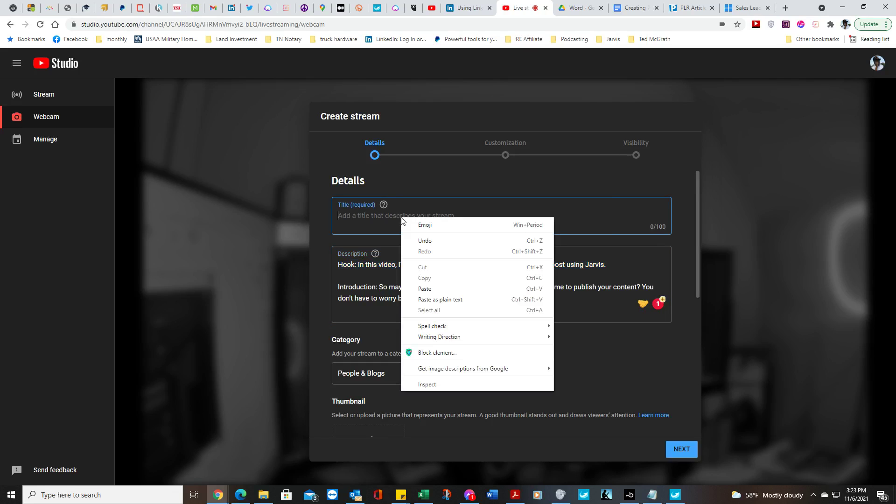
left_click(436, 289)
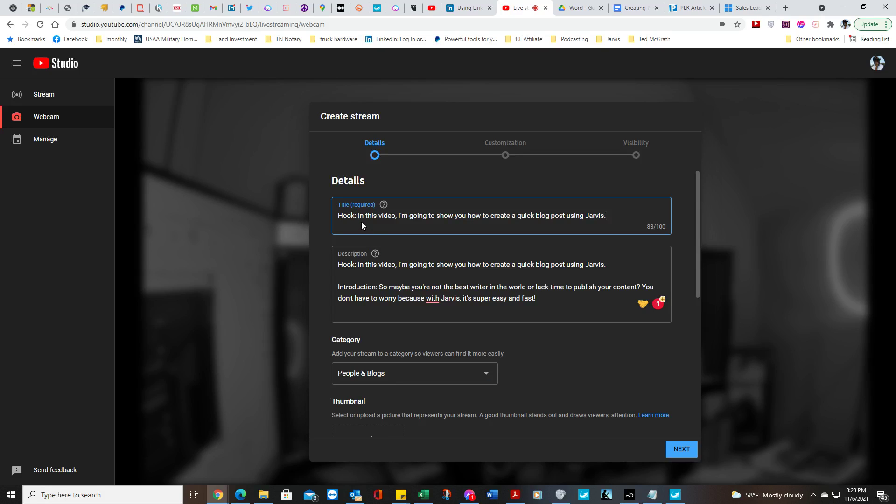
left_click_drag(357, 216, 340, 215)
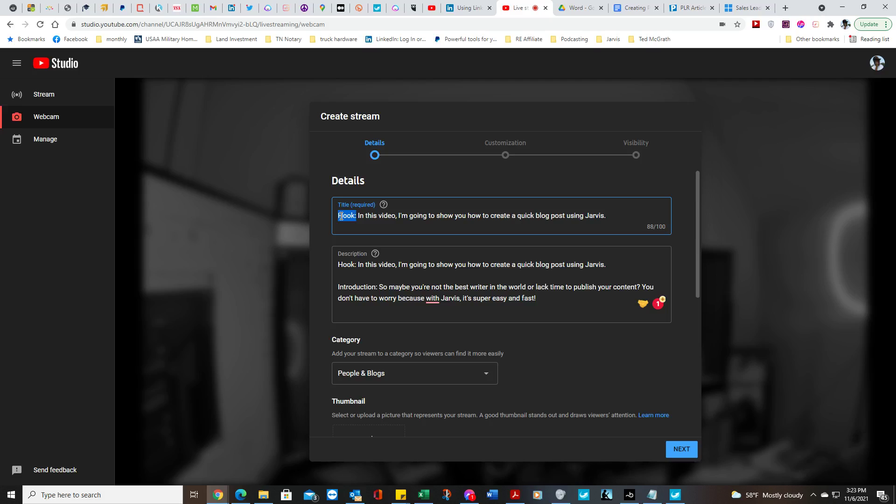
key("BackSpace")
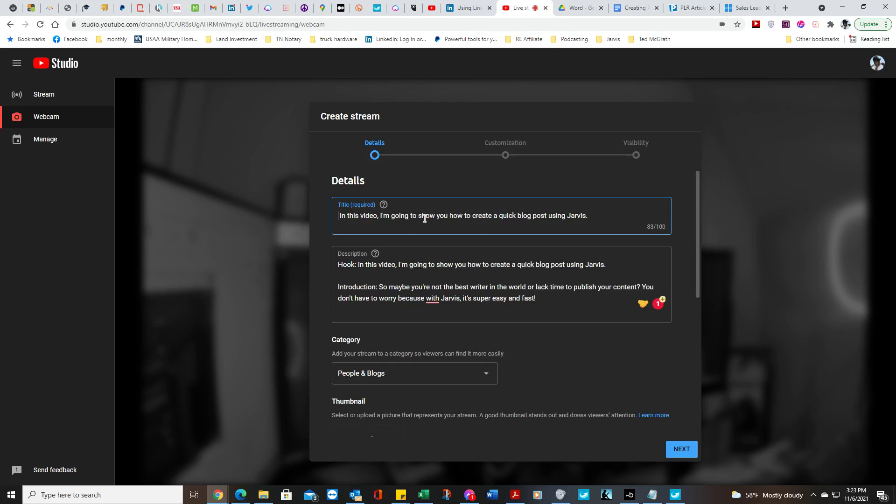
key("Delete")
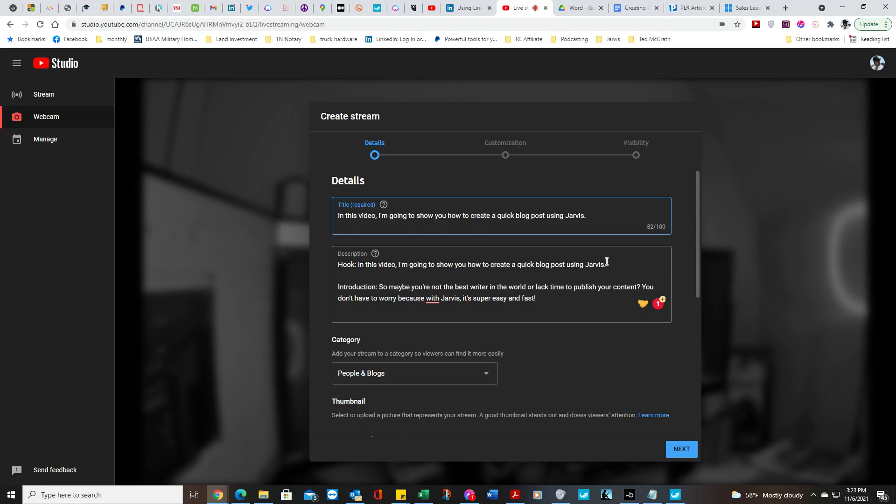
Remove the hook line and the "Introduction:" label from the description, and accept the suggested comma before "with".
left_click_drag(610, 264, 339, 267)
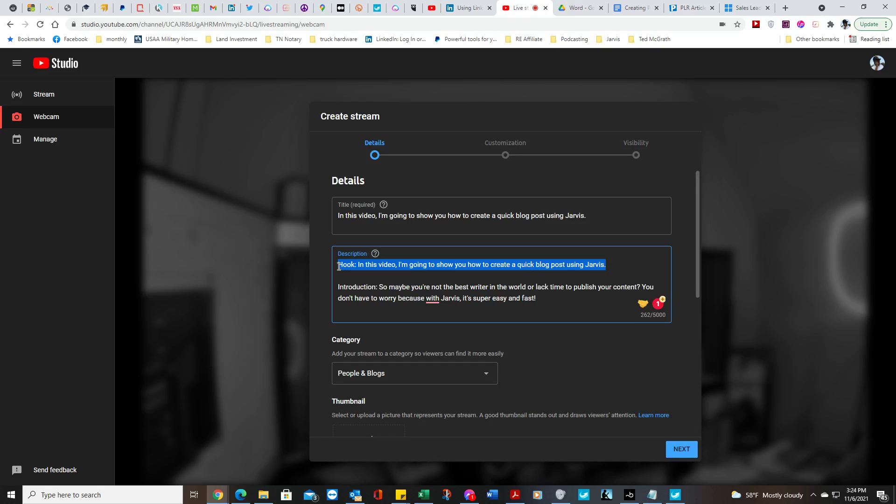
key("BackSpace")
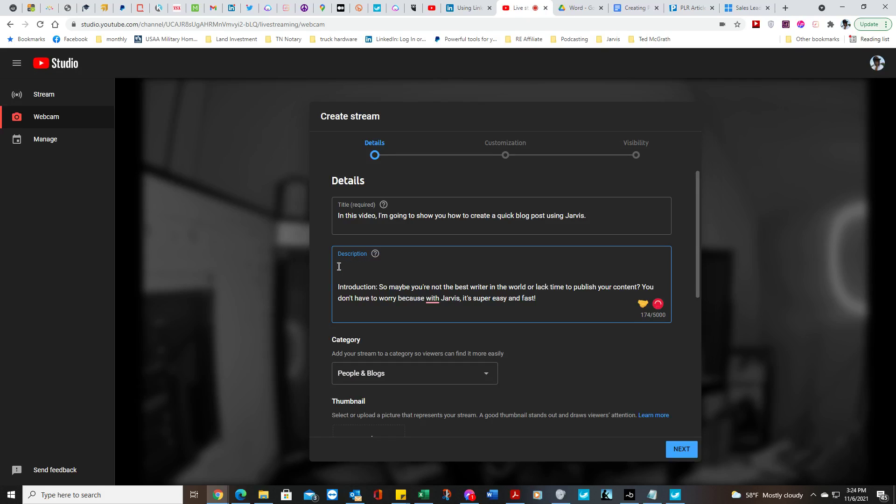
key("Delete")
key("Delete")
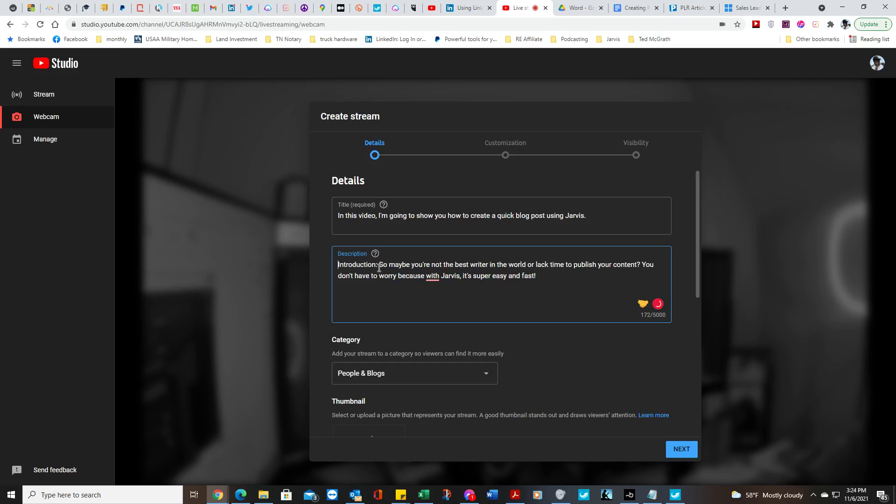
left_click_drag(378, 265, 339, 270)
key("BackSpace")
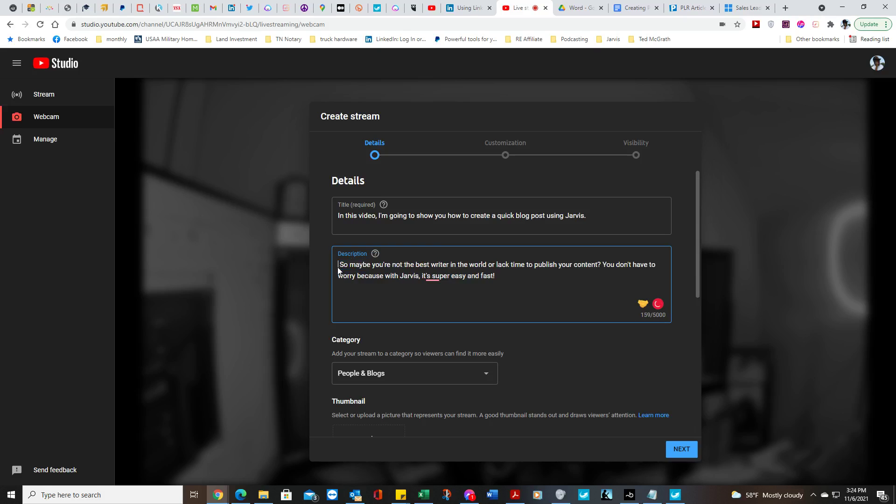
key("Delete")
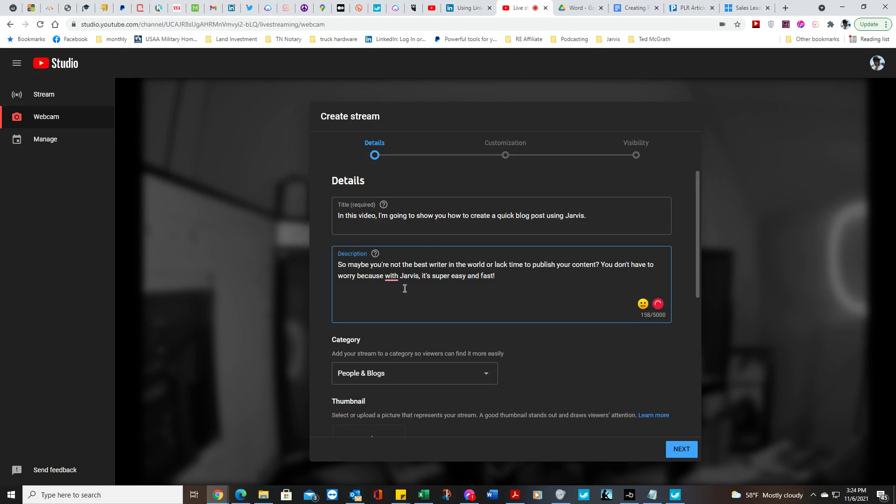
mouse_move(396, 279)
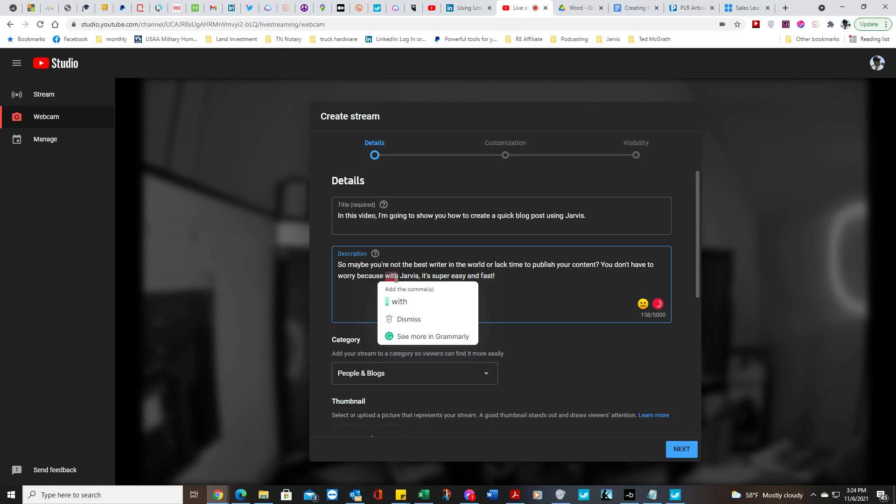
left_click(397, 301)
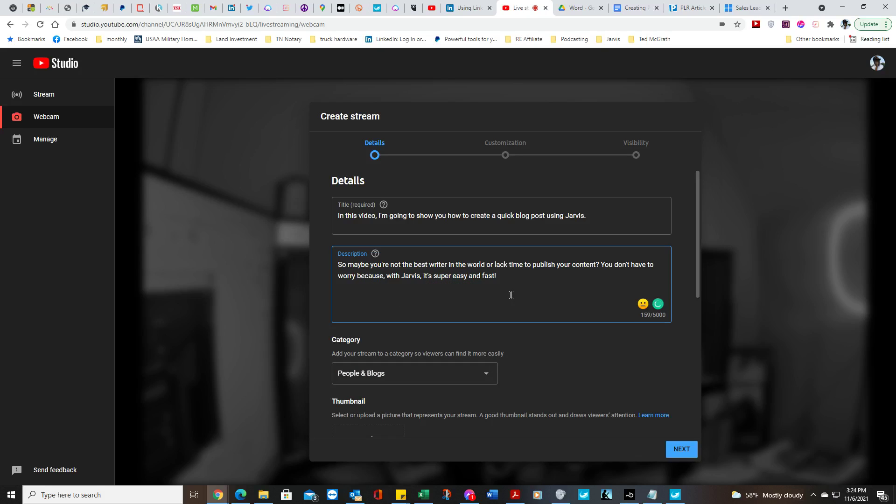
Add a separate closing line to the description reading "Join us in the Jarvis FB group community".
left_click(511, 279)
type("us in the J")
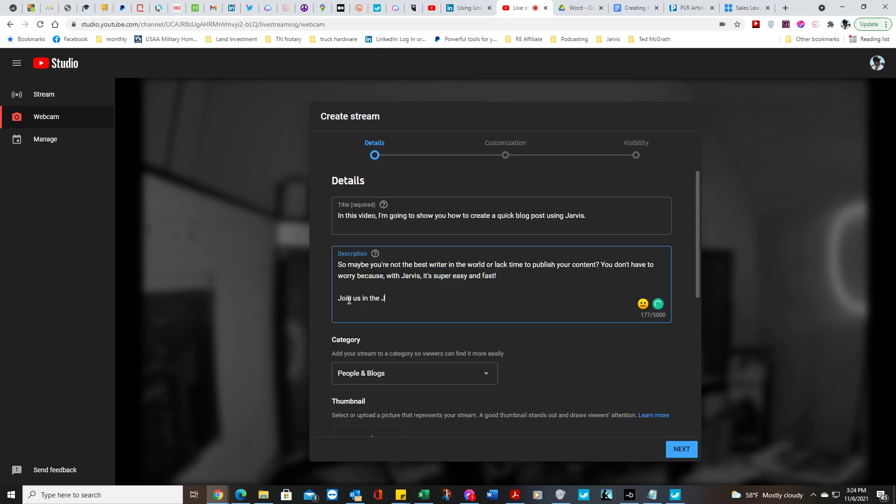
type("arvis FB group community")
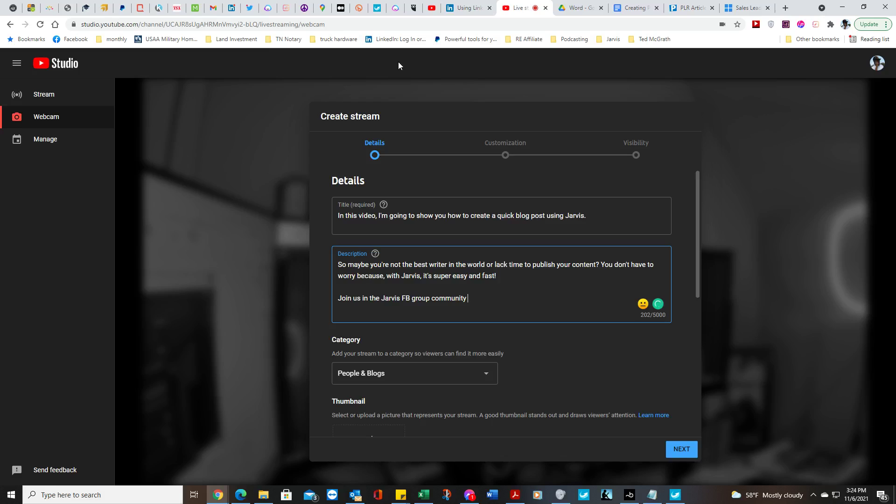
Switch to Bitly and copy the short link for "You're invited to the AI Copywriter's Community".
left_click(360, 12)
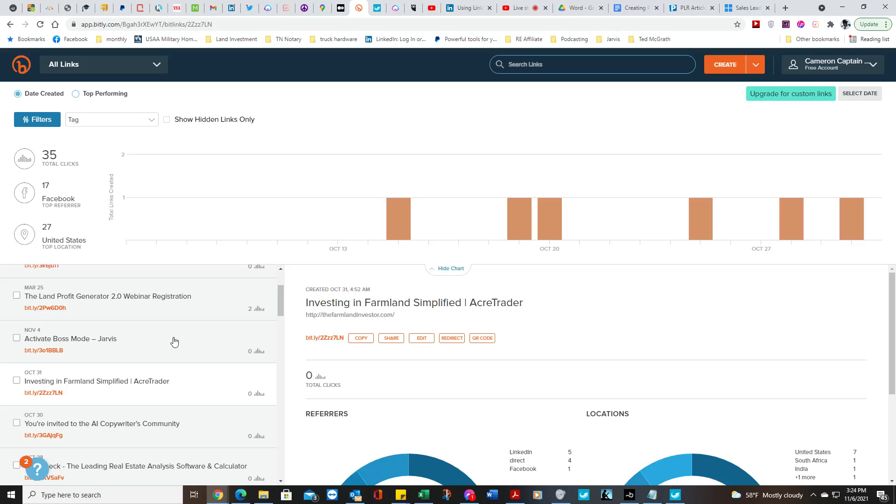
scroll(145, 343, "down", 1)
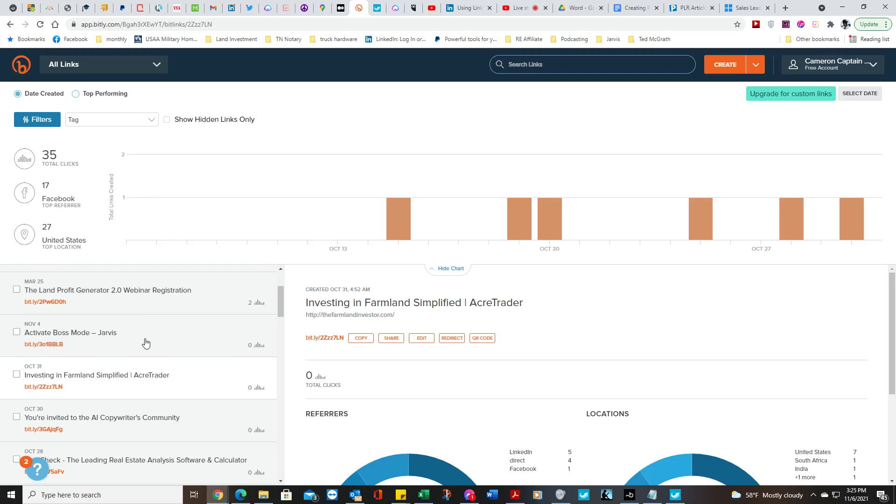
scroll(145, 343, "down", 1)
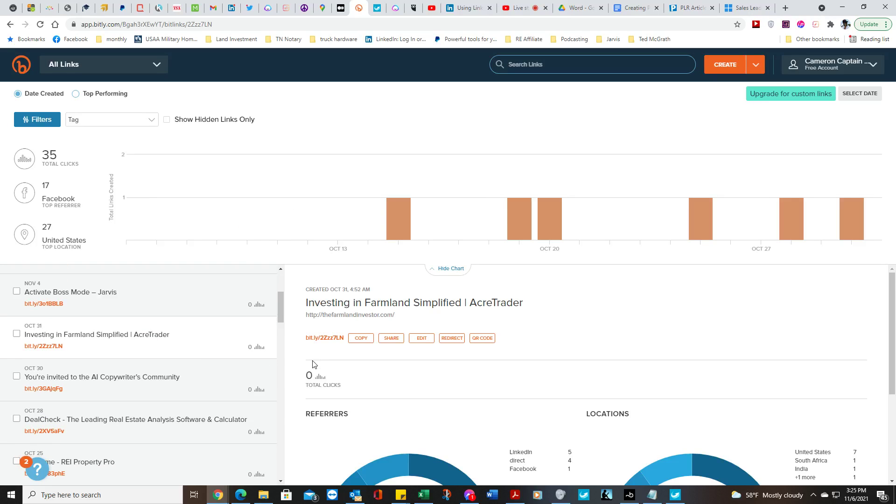
left_click(220, 381)
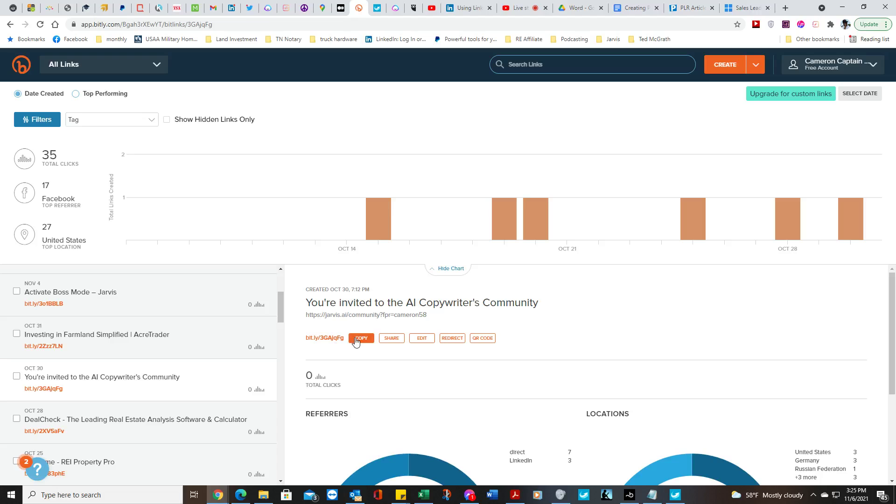
left_click(356, 339)
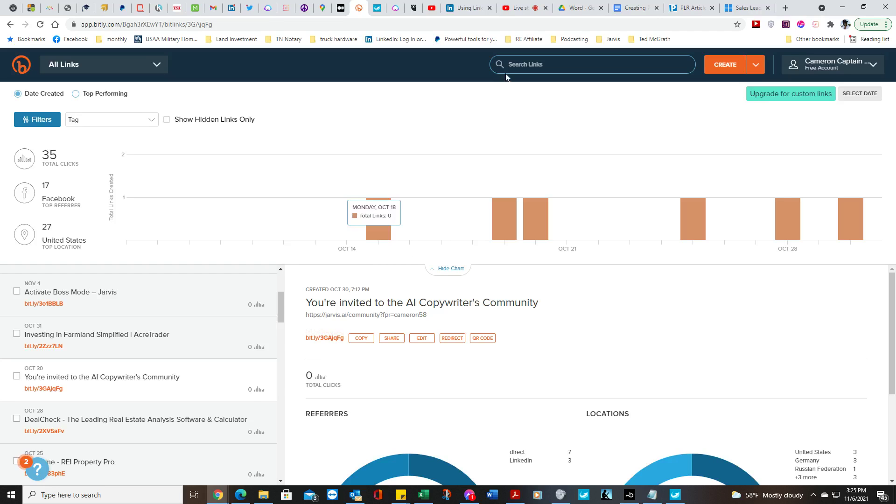
Return to YouTube Studio and paste the copied link at the end of the description's community invitation line.
left_click(518, 8)
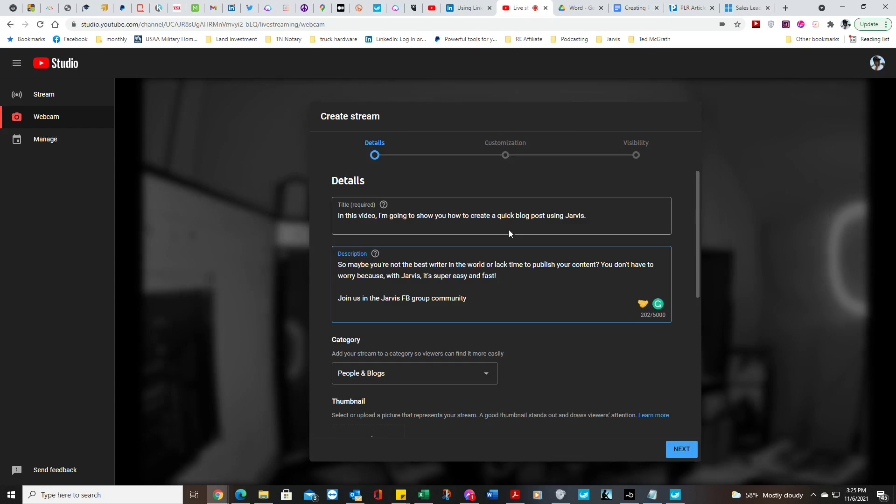
right_click(493, 301)
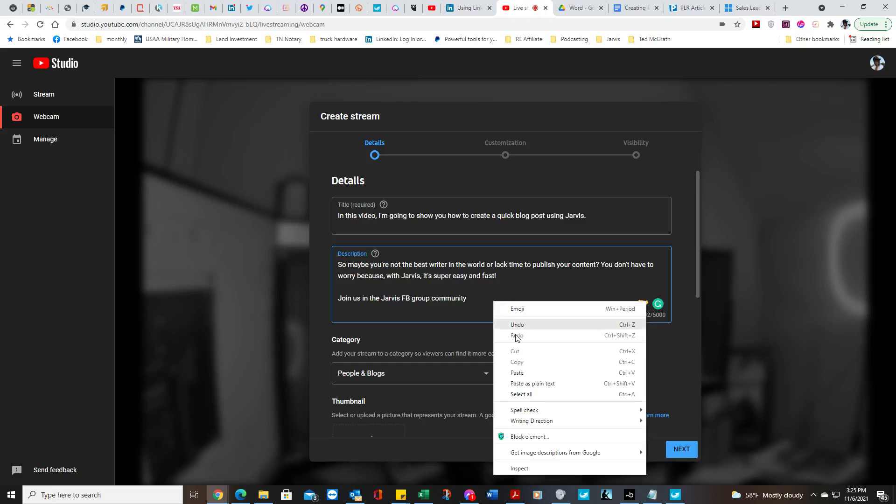
left_click(521, 372)
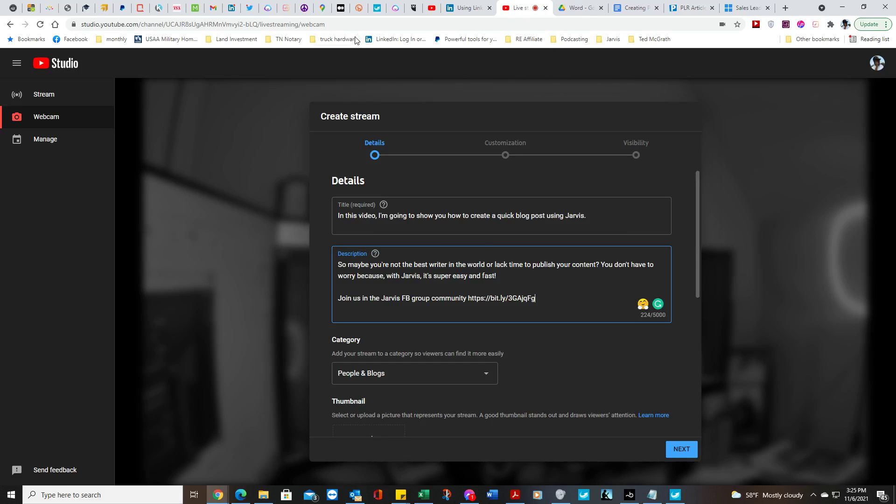
left_click(274, 13)
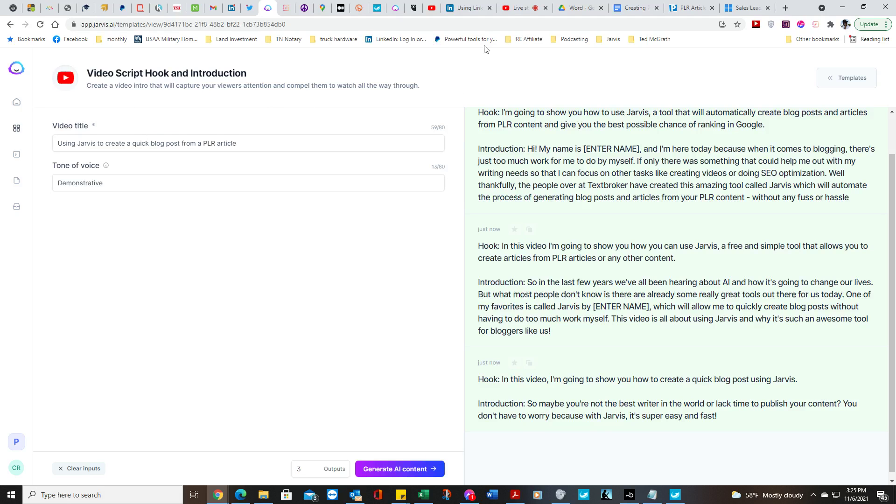
left_click(517, 8)
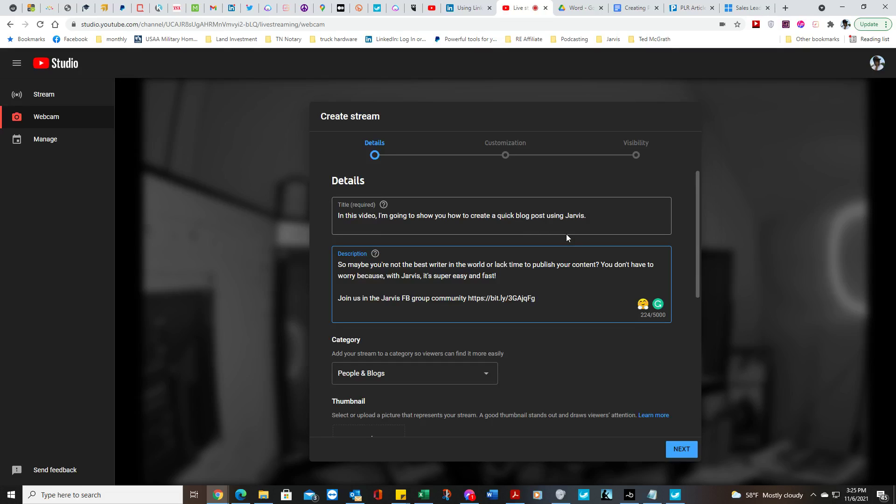
Mark the stream as not made for kids and add it to the Sales Copy playlist.
left_click(683, 457)
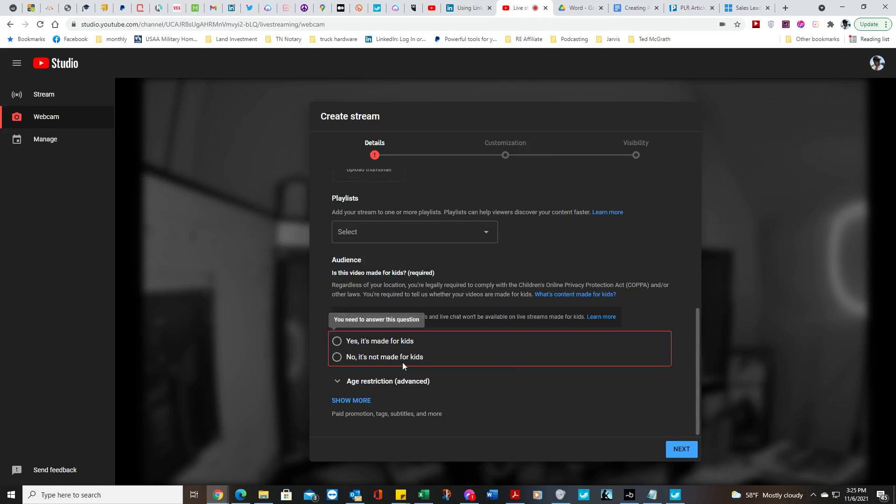
left_click(400, 359)
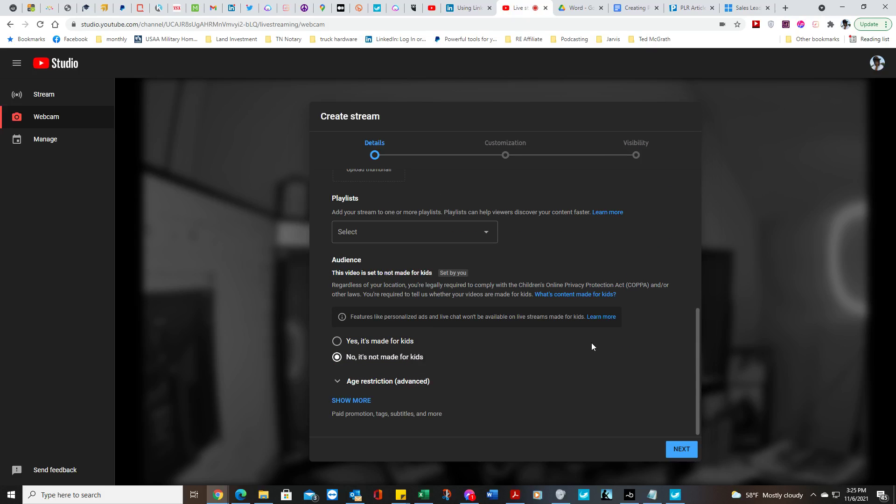
left_click(487, 232)
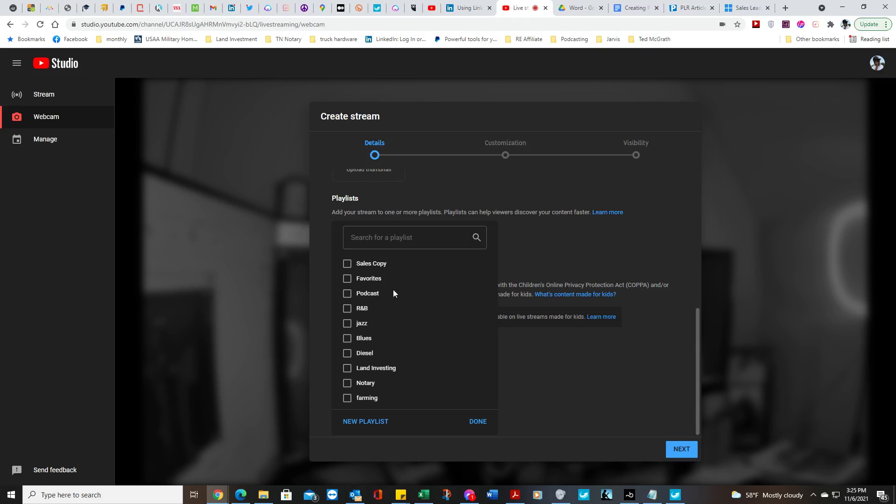
left_click(373, 267)
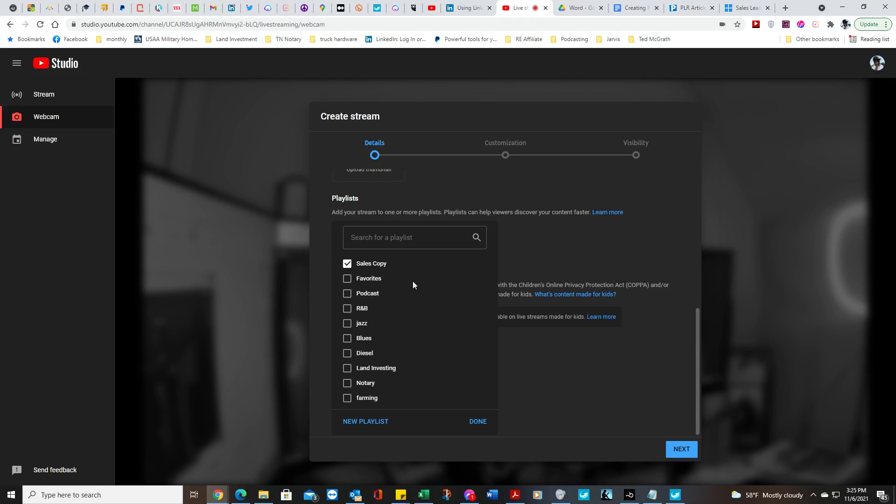
left_click(479, 422)
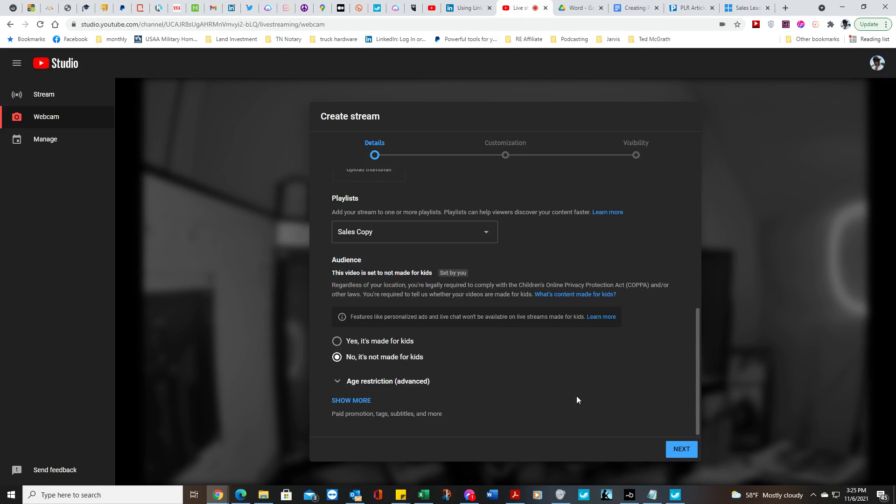
Turn off live chat in the stream's customization settings and continue to the visibility settings.
left_click(682, 449)
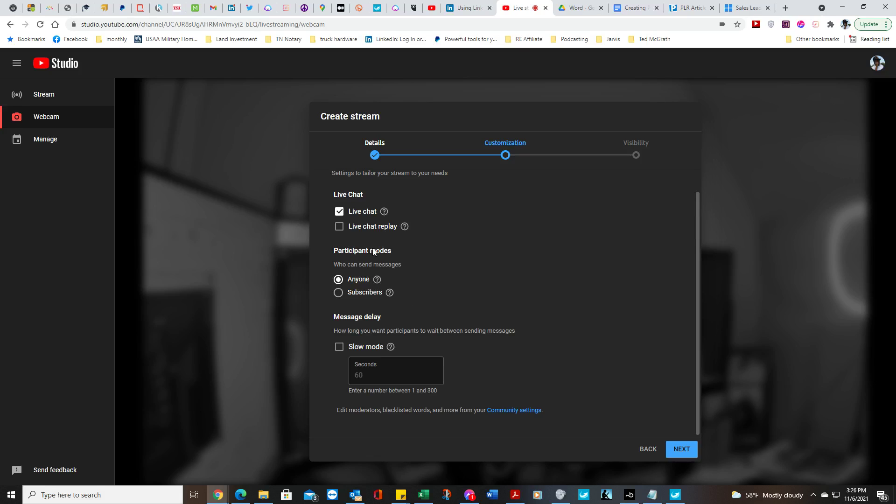
left_click(339, 211)
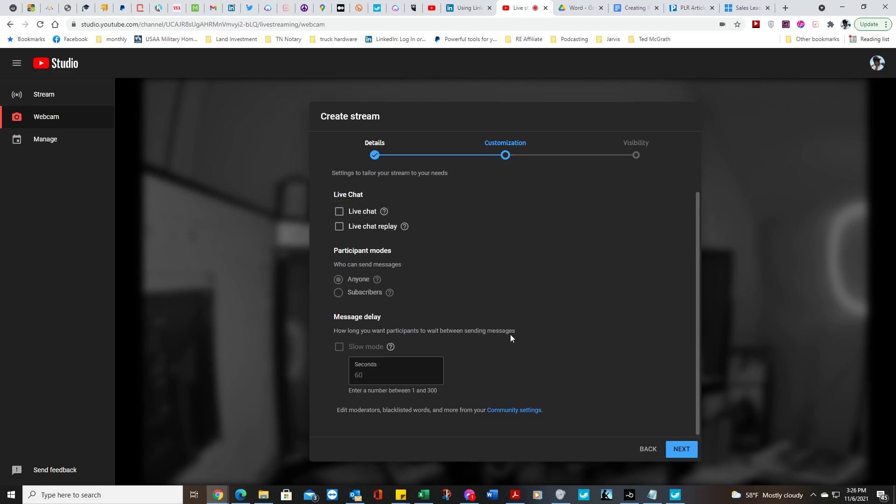
left_click(681, 449)
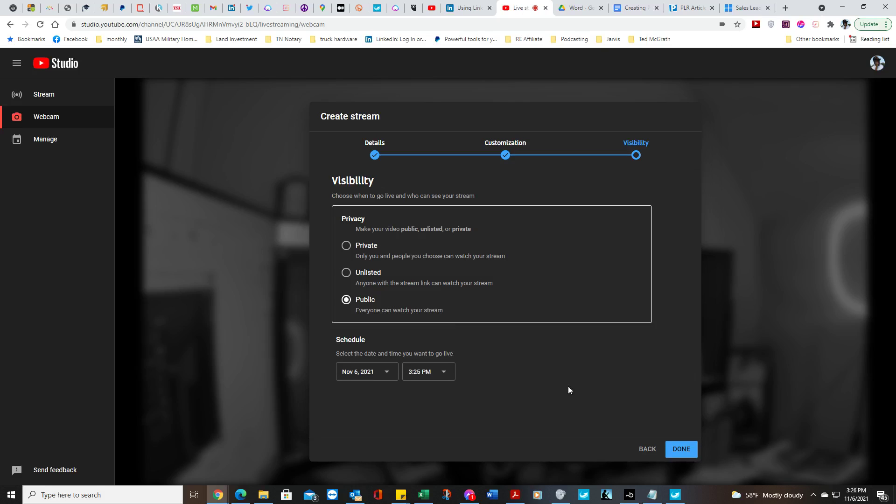
Finish the stream setup and go live, then bring up Microsoft Edge.
left_click(681, 450)
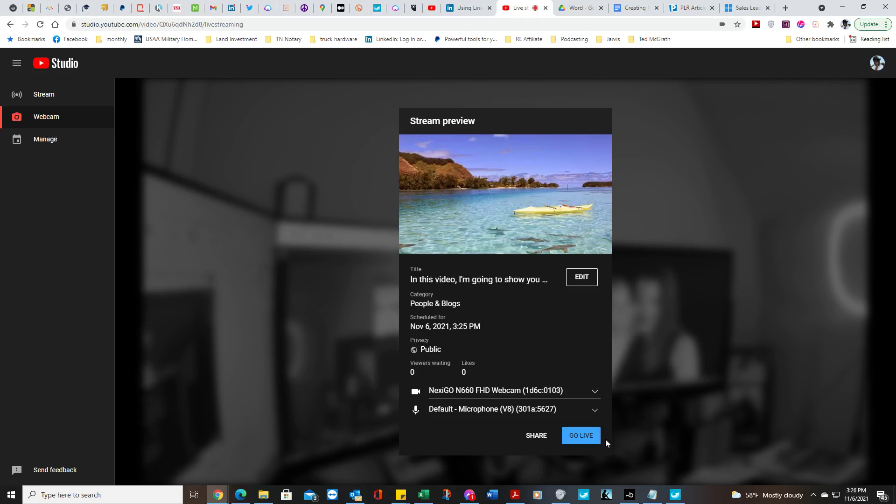
left_click(581, 438)
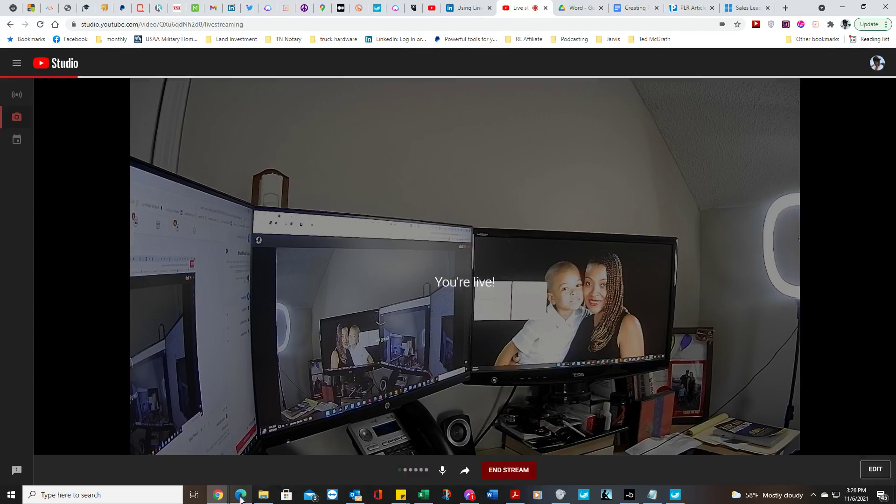
left_click(241, 495)
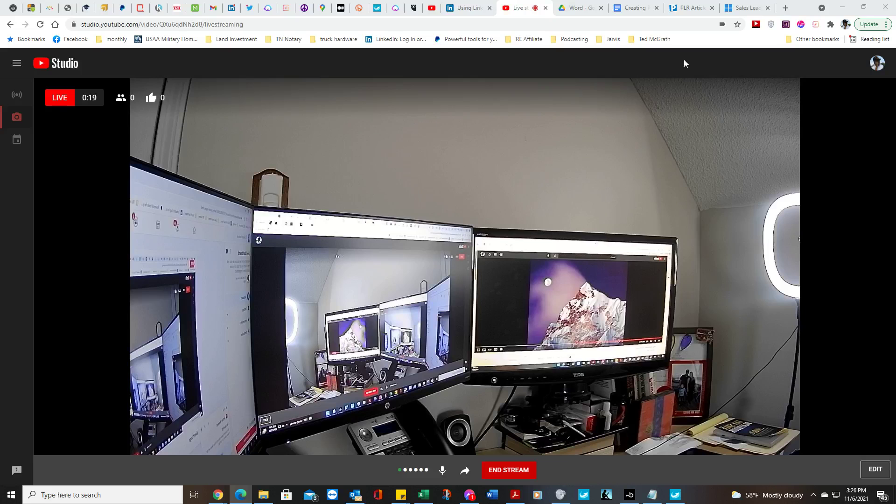
Switch to the PLR.me page for "Creating Passive Income When You Have A Full Time Job" and examine the article's formats, sample and usage ideas.
left_click(694, 9)
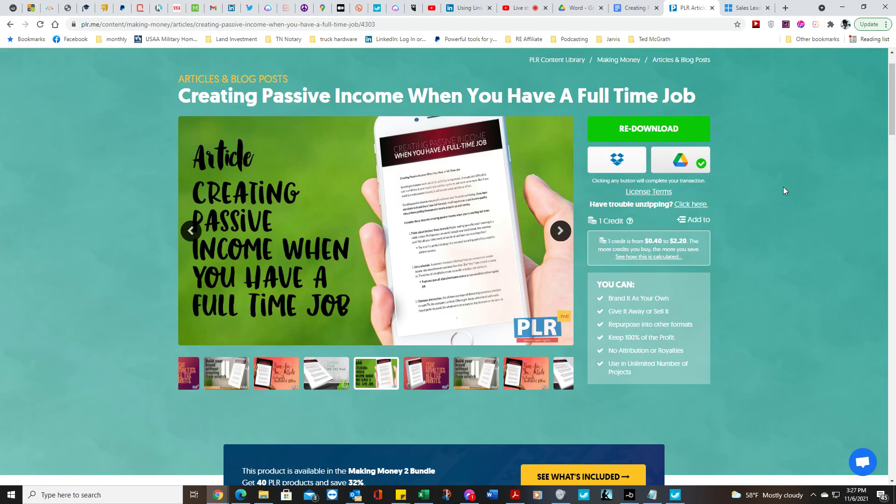
scroll(783, 187, "down", 1)
scroll(784, 189, "down", 8)
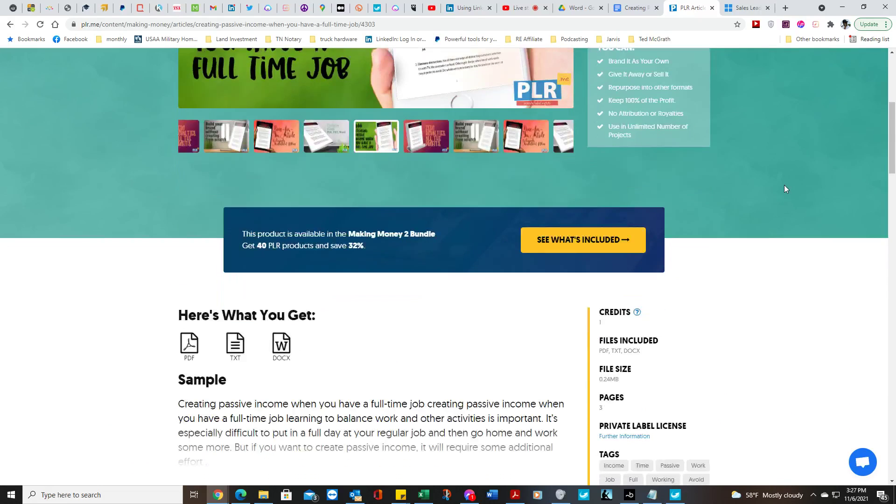
scroll(784, 189, "up", 9)
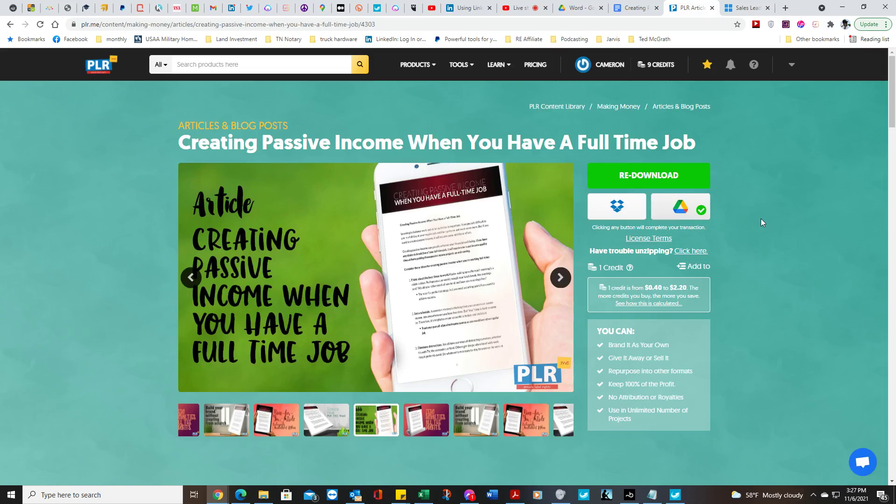
scroll(761, 220, "down", 15)
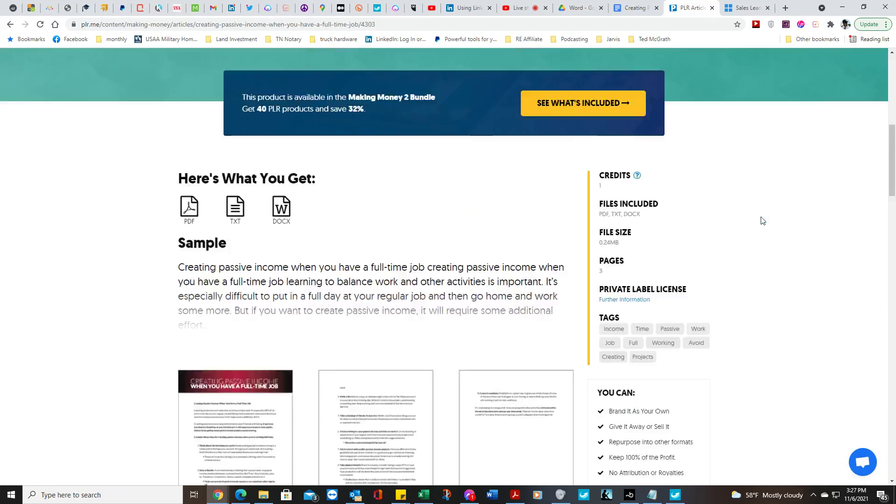
scroll(762, 221, "down", 8)
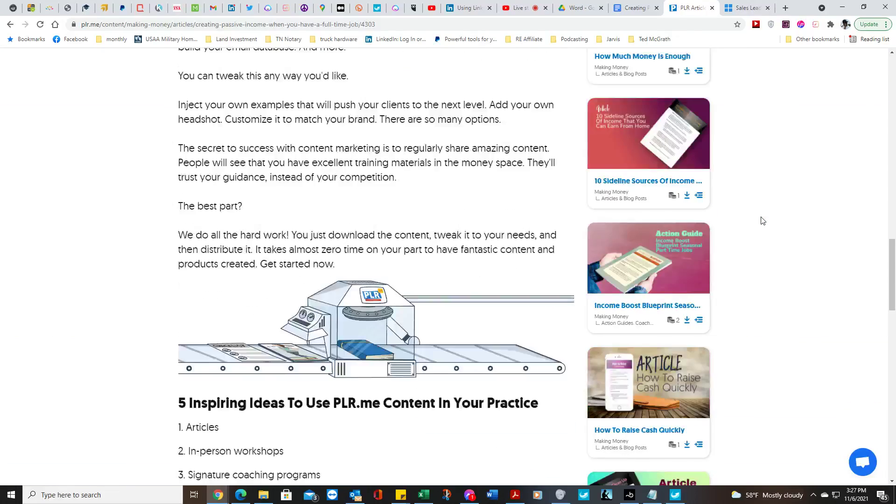
scroll(761, 220, "up", 10)
scroll(763, 220, "up", 12)
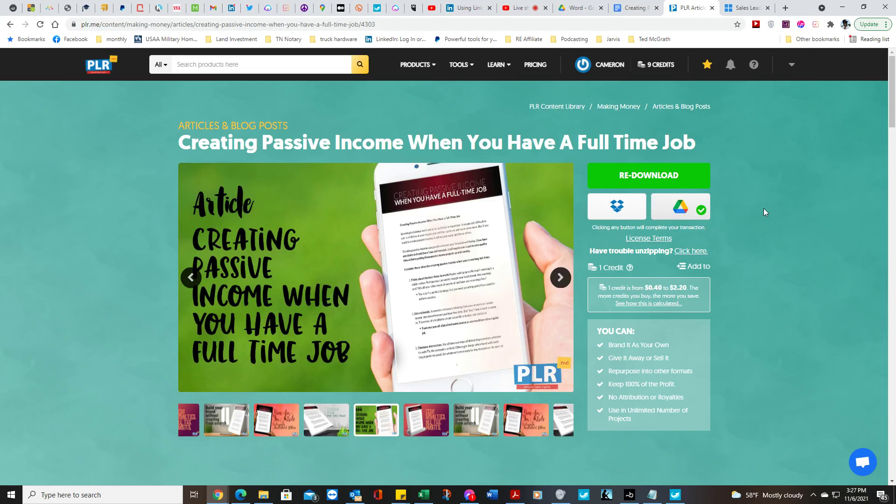
Switch to the article in Google Docs and copy its heading "Creating Passive Income When You Have a Full-Time Job".
left_click(634, 9)
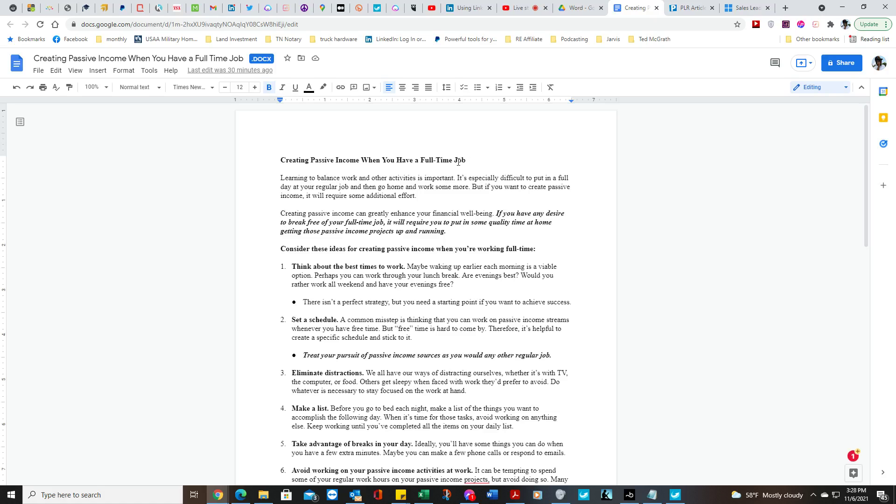
left_click_drag(458, 162, 289, 160)
right_click(295, 161)
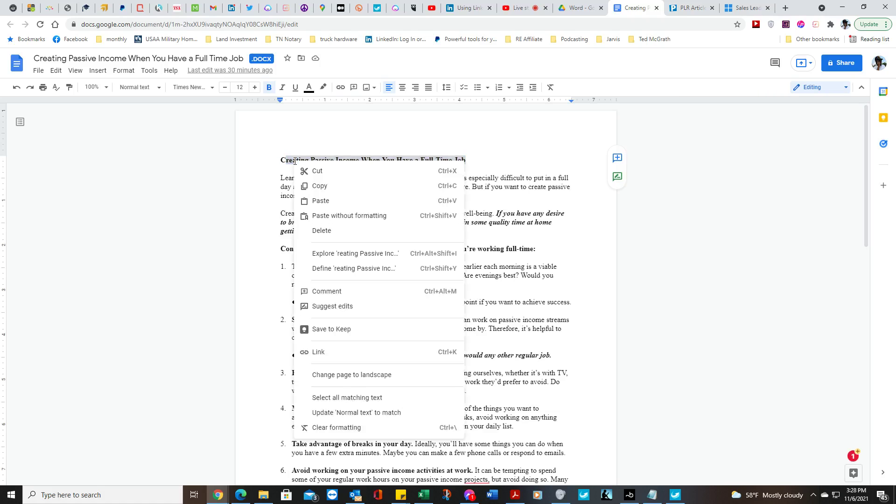
left_click(327, 188)
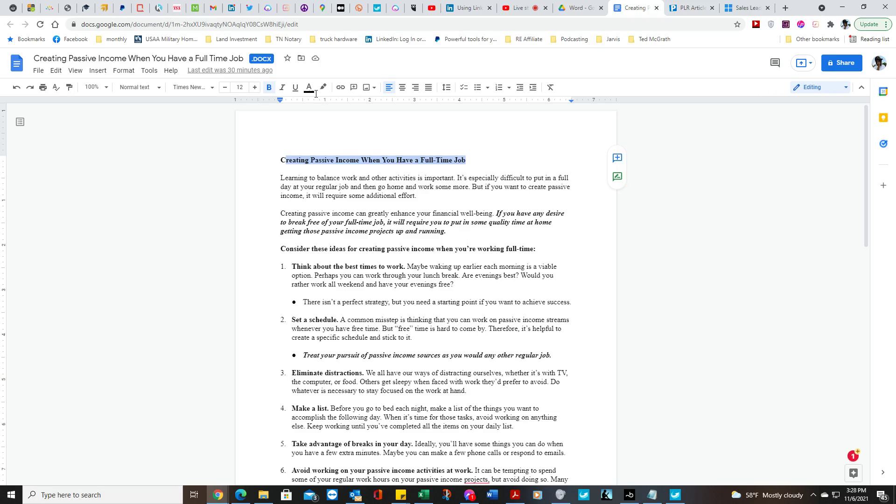
Switch to Jarvis and open the Blog Post Intro Paragraph template.
left_click(270, 8)
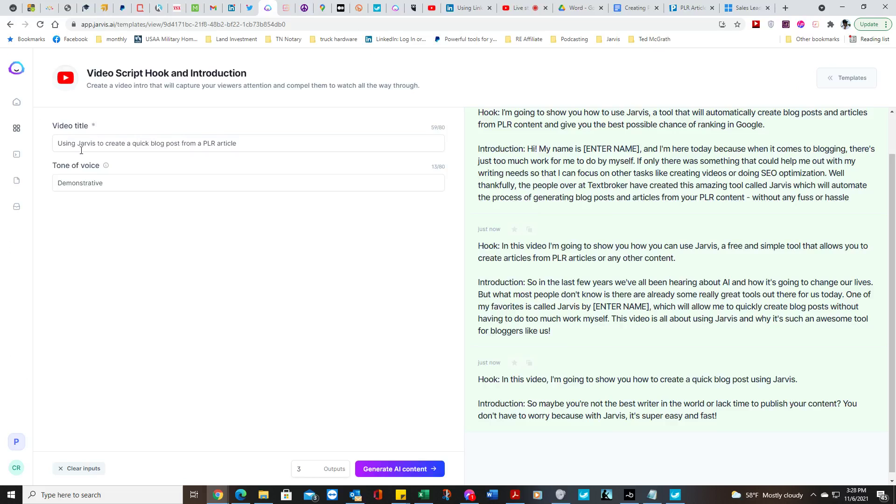
left_click(16, 129)
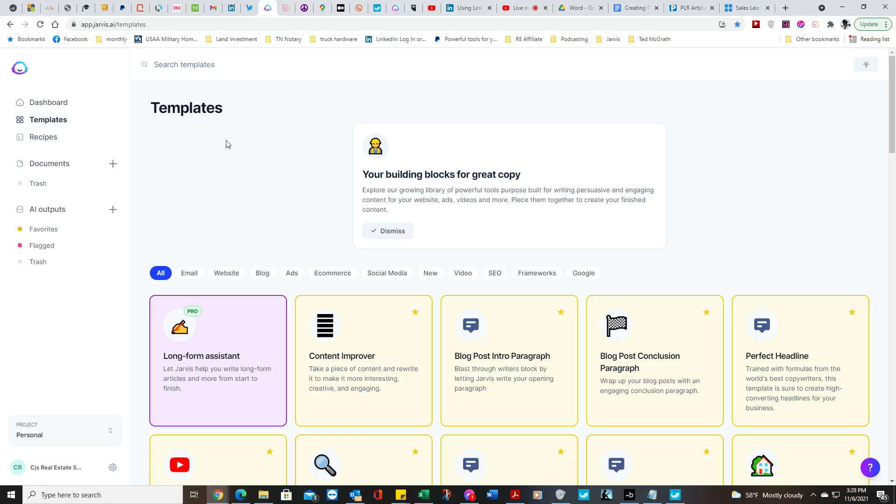
left_click(525, 359)
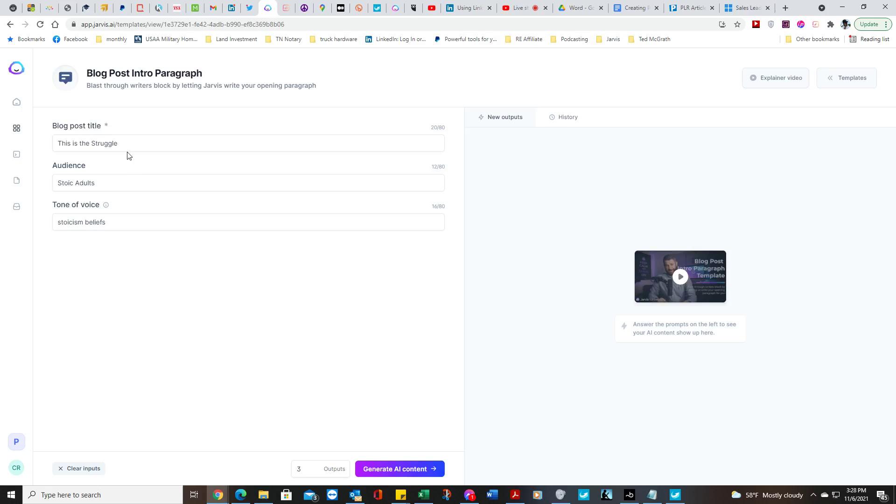
Replace the existing blog post title with the copied article heading.
left_click_drag(124, 143, 58, 144)
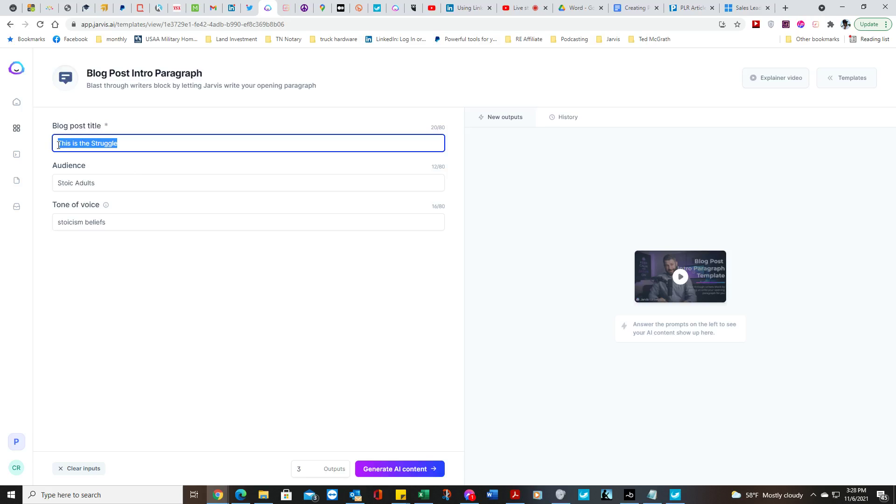
right_click(70, 145)
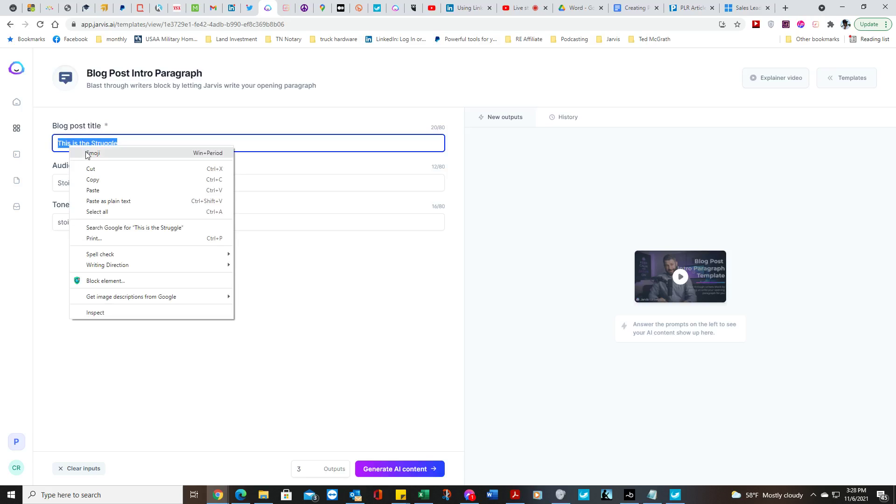
left_click(99, 188)
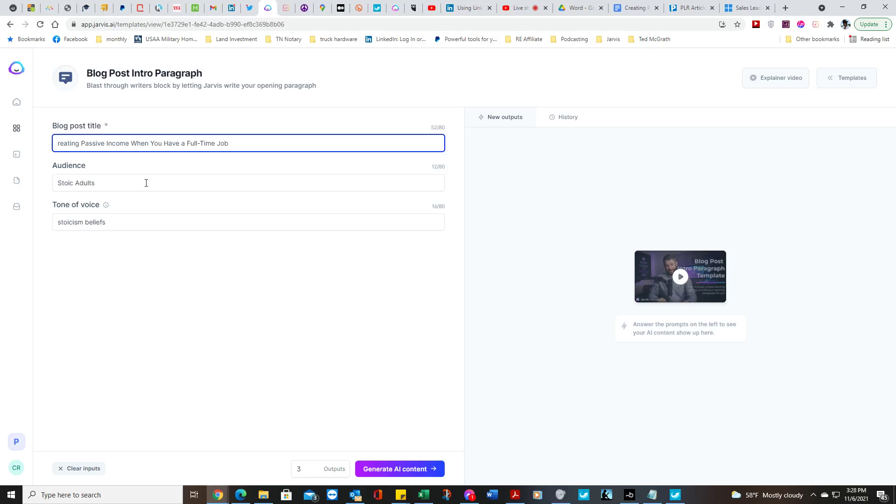
Set the audience to "People looking to start a home based business".
left_click_drag(107, 183, 59, 183)
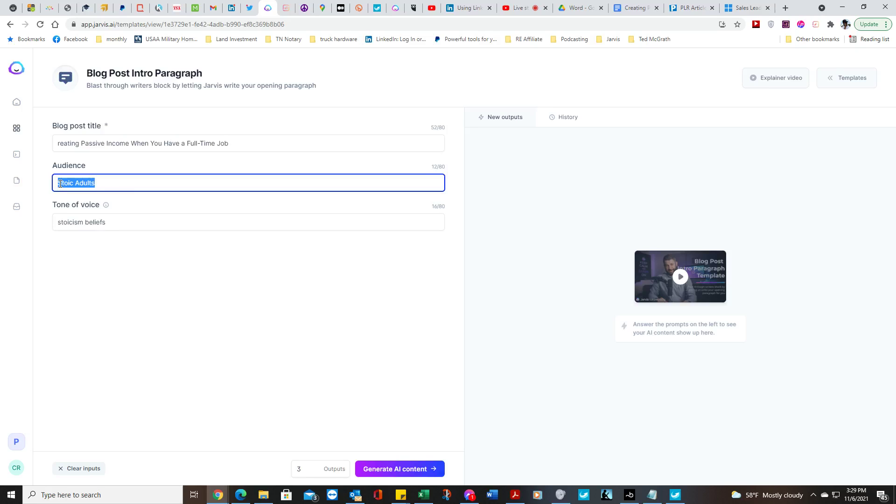
type("People looking to stat")
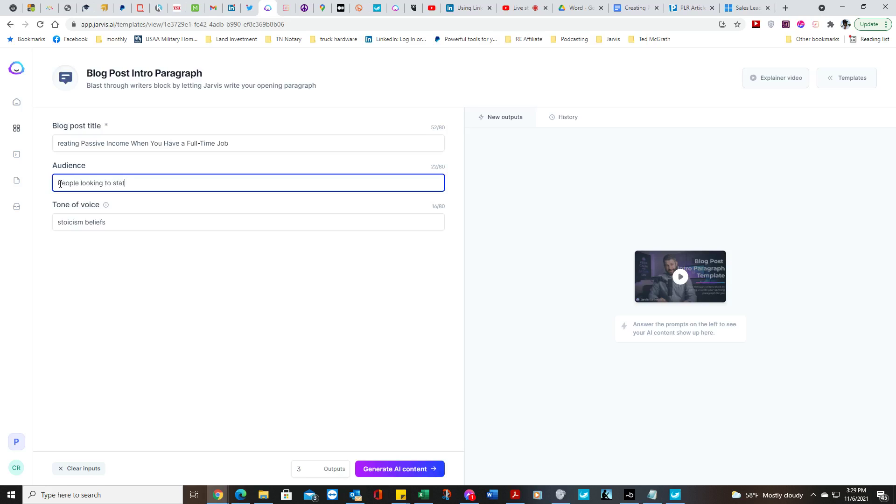
type("r")
key("BackSpace")
key("BackSpace")
type("rt a home based business")
Set the tone of voice to "Informative" and generate three intro paragraph outputs.
left_click_drag(108, 222, 57, 222)
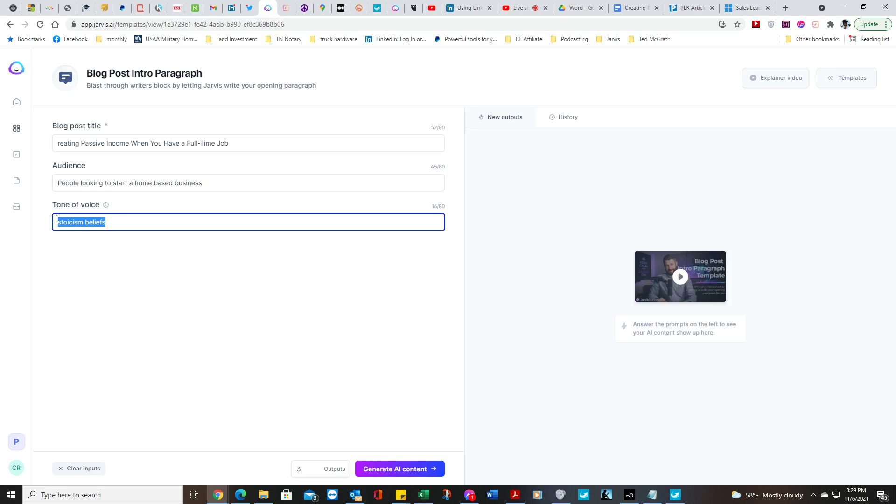
type("Inf")
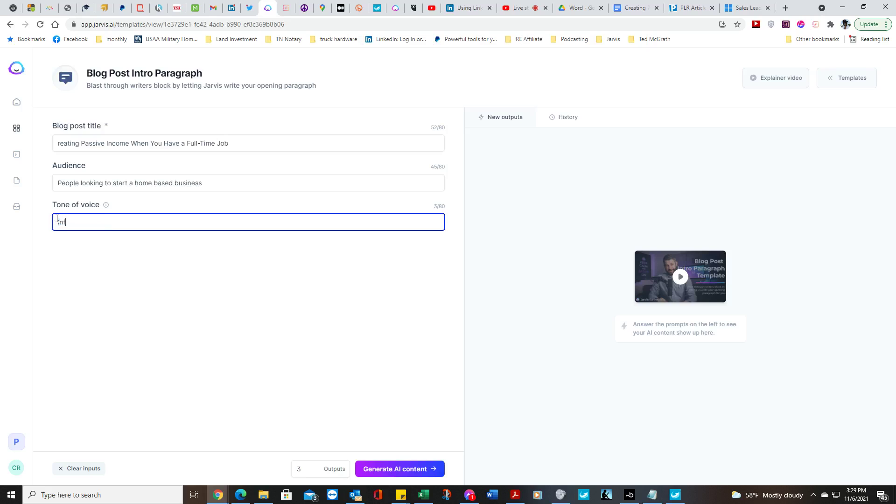
type("ormative")
left_click(404, 468)
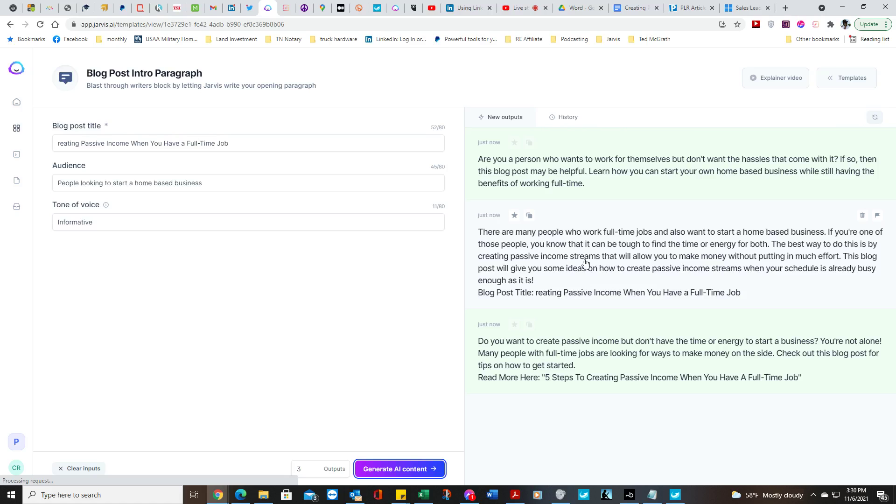
Copy the second generated intro paragraph and start a new post on the LinkedIn home feed.
left_click(529, 216)
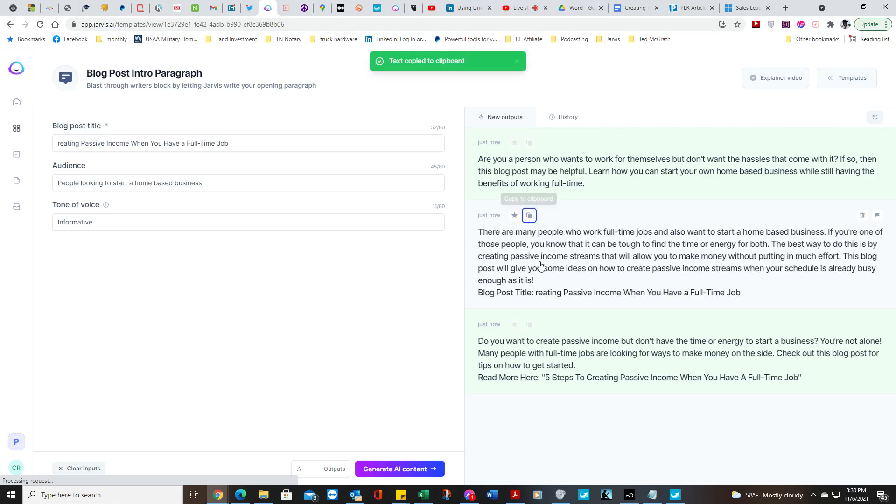
left_click(235, 11)
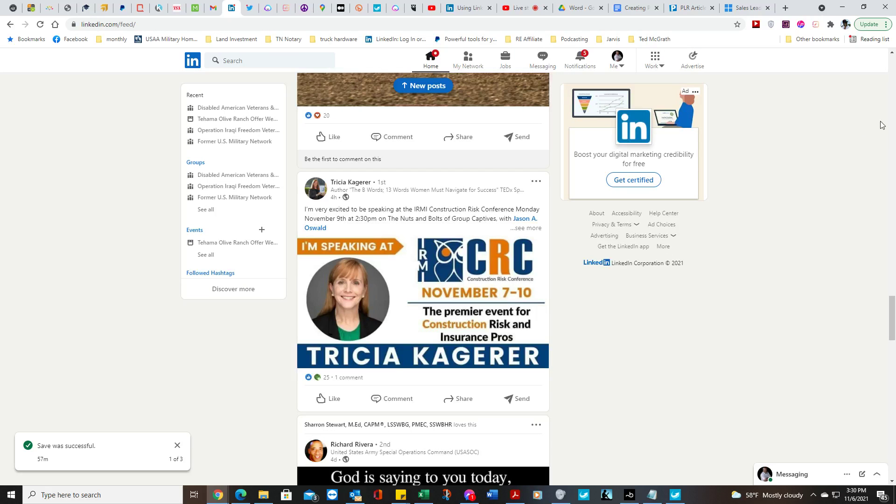
left_click(431, 62)
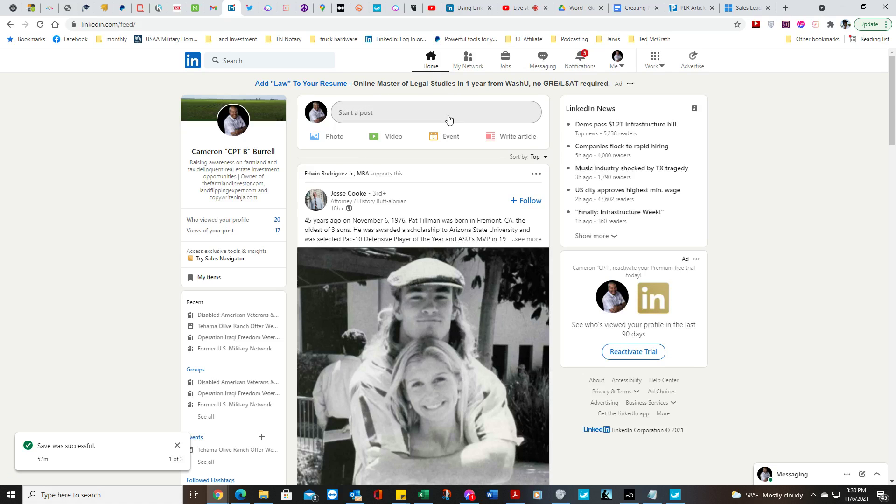
left_click(418, 118)
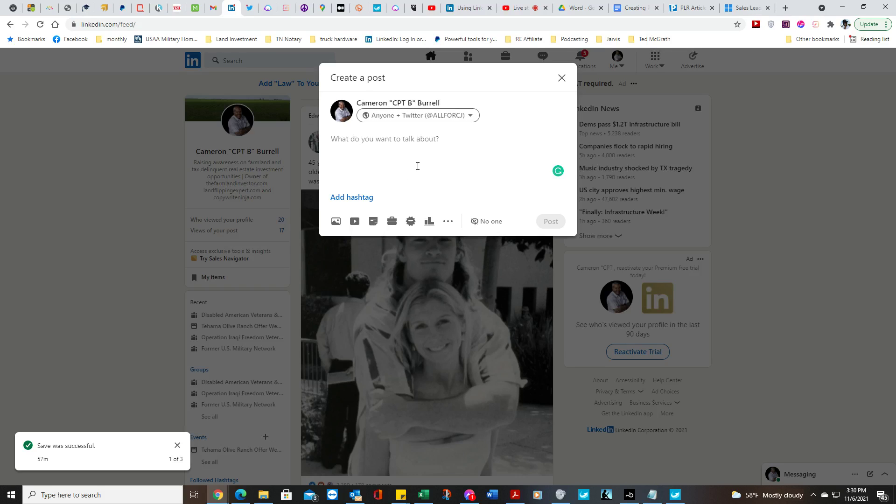
Attach the PDF "Creating Passive Income When You Have a Full Time Job.pdf" from Google Drive to the post as a shared document.
left_click(374, 222)
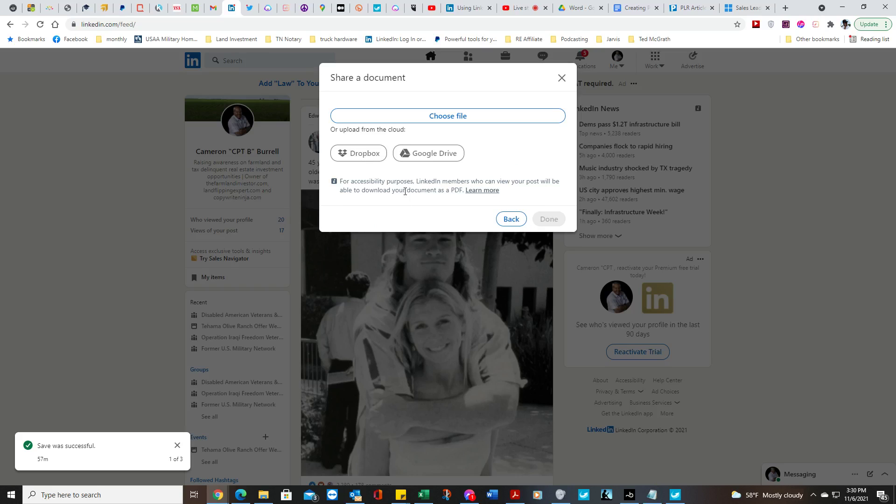
left_click(432, 154)
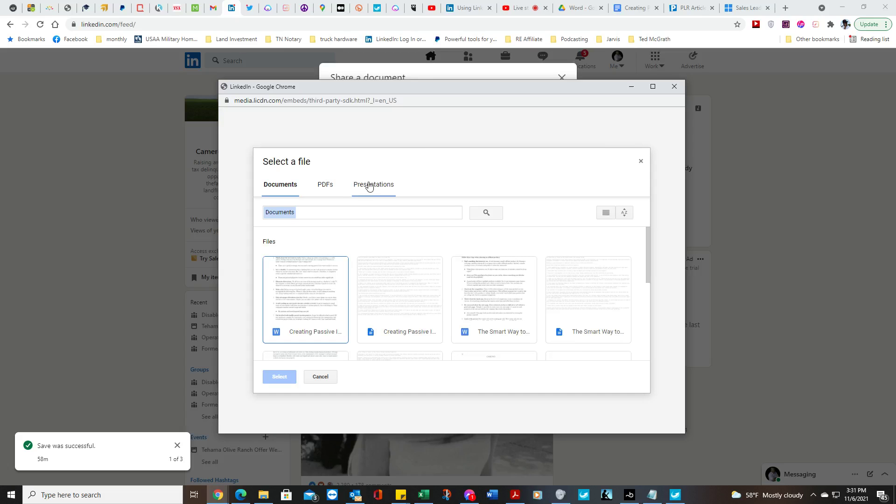
left_click(321, 186)
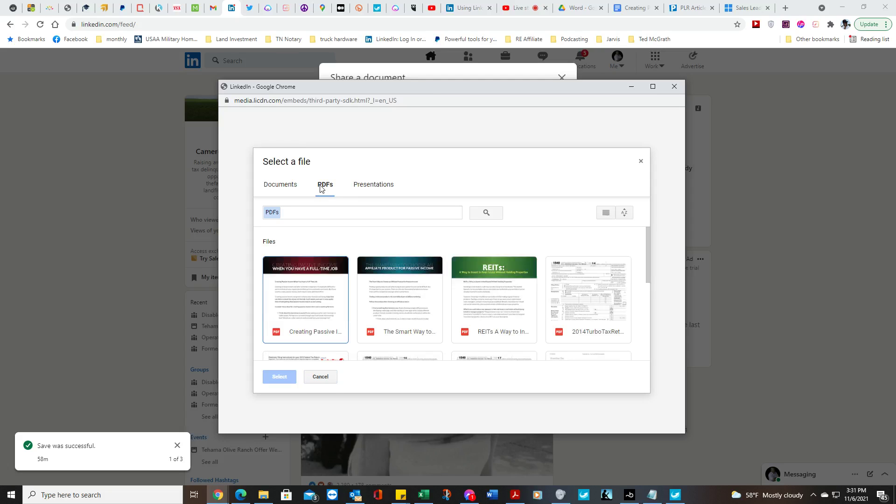
left_click(317, 295)
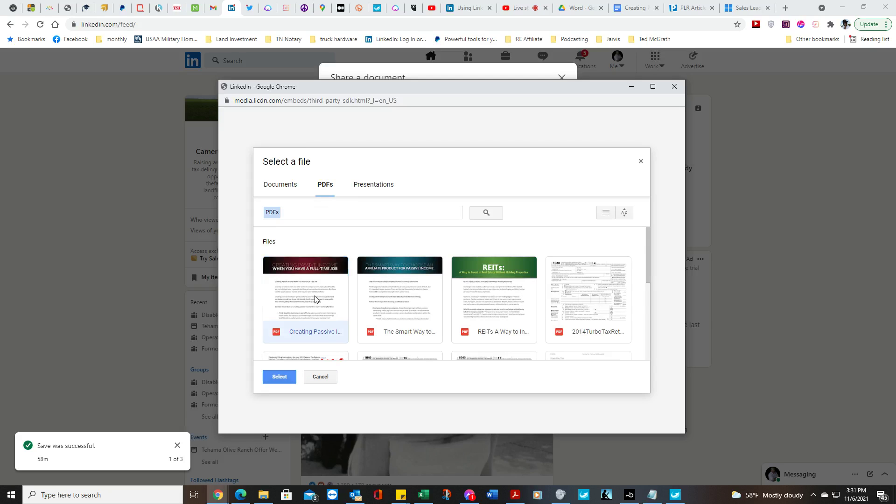
left_click(286, 376)
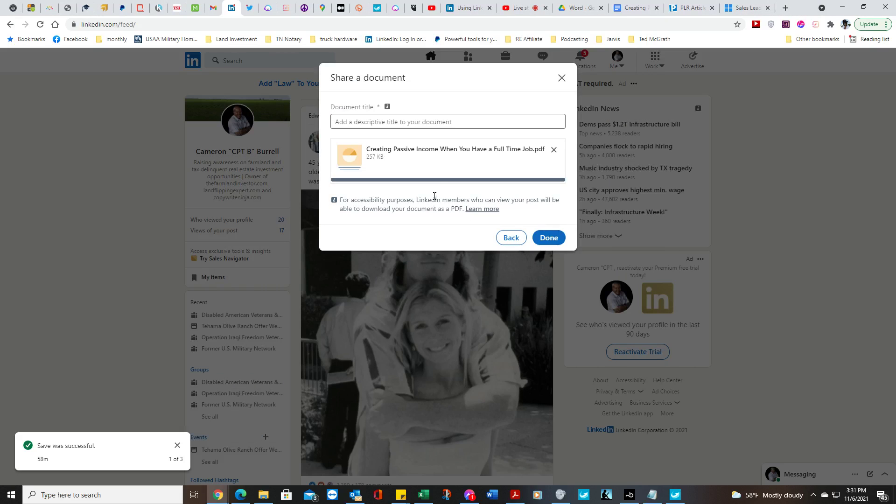
Title the shared document "Creating Passive Invome With A Full-Time Job" and finish adding it to the post.
left_click(449, 122)
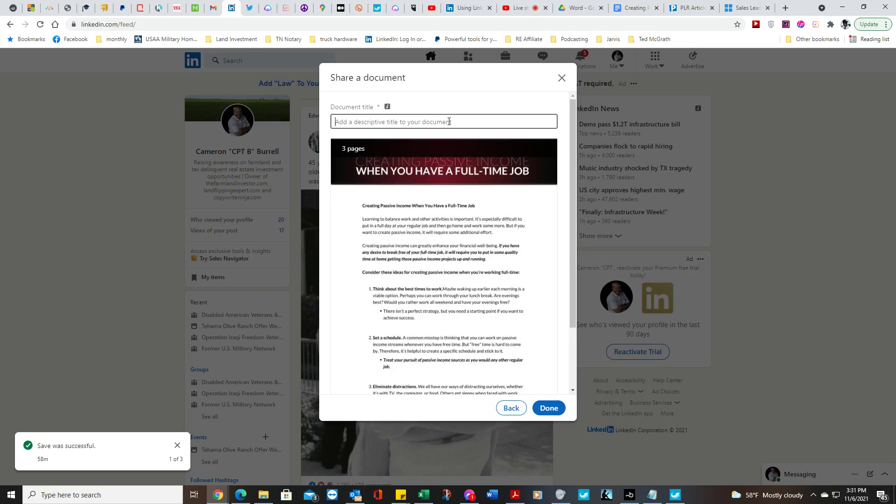
type("Creat")
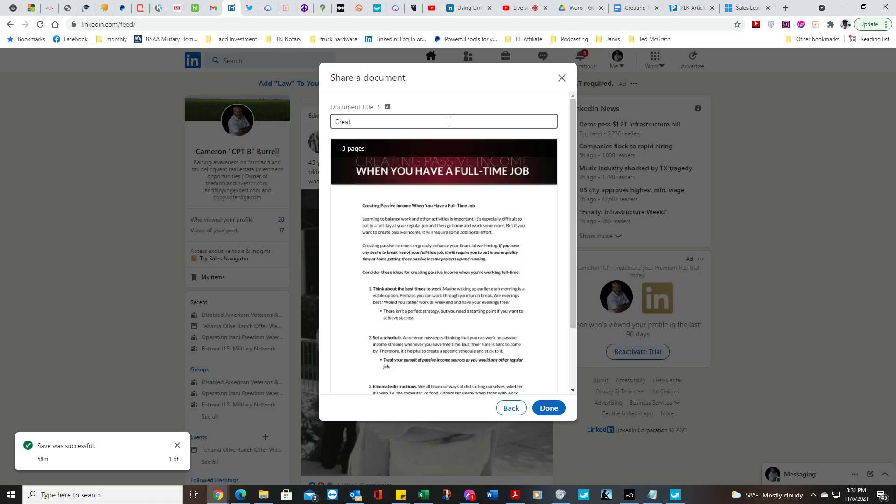
type("ing Passive Invome With A Full-Time Joab")
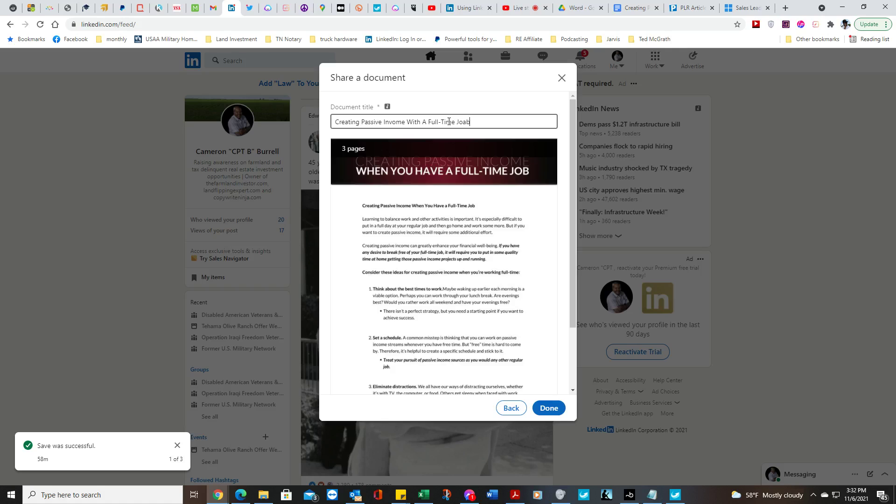
key("BackSpace")
key("BackSpace")
type("b")
left_click(551, 408)
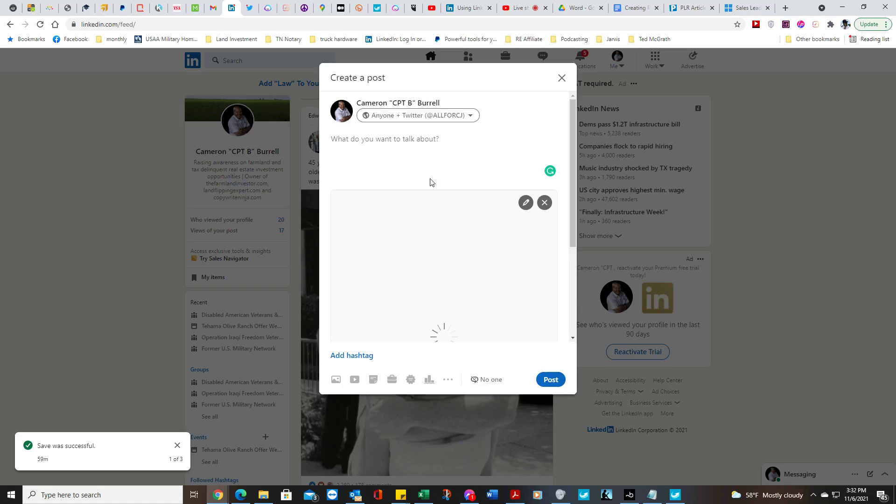
Paste the copied intro paragraph into the post's text and review it together with the attached document.
left_click(423, 142)
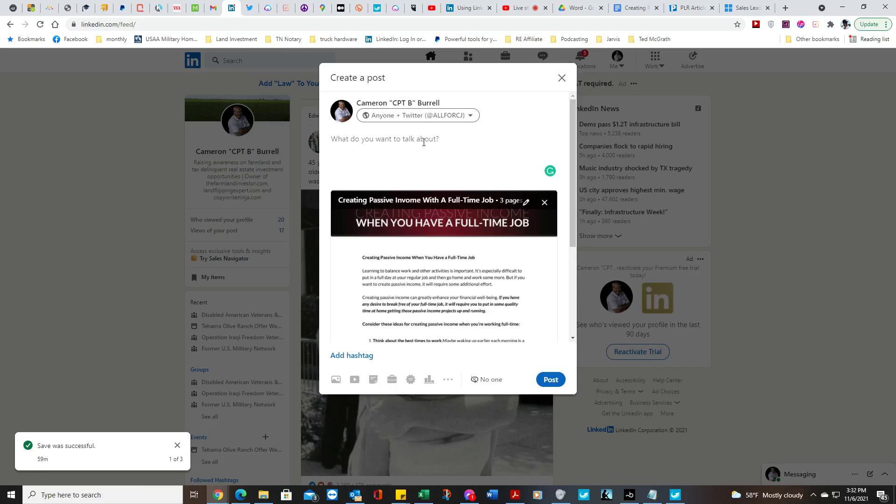
right_click(424, 142)
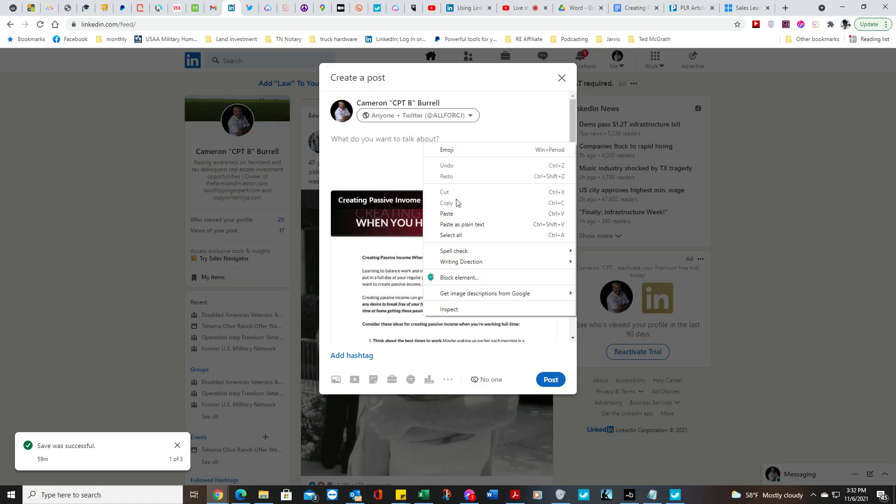
left_click(457, 213)
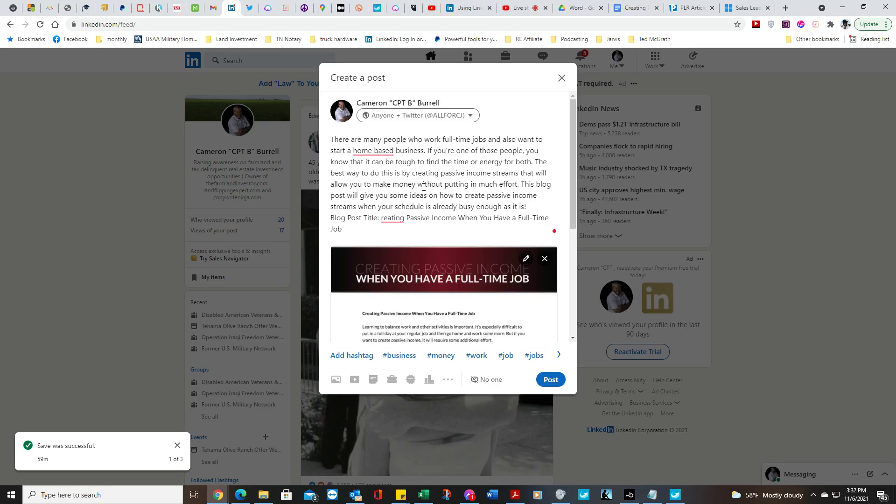
scroll(424, 186, "down", 3)
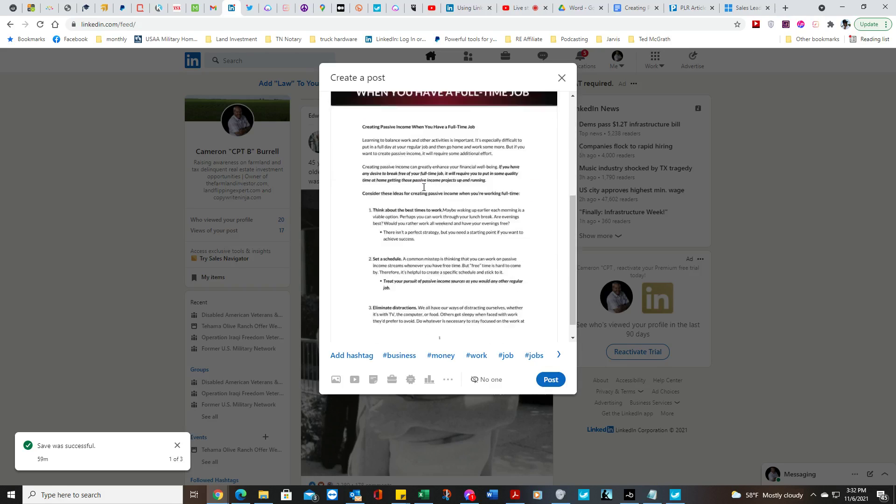
scroll(424, 187, "up", 3)
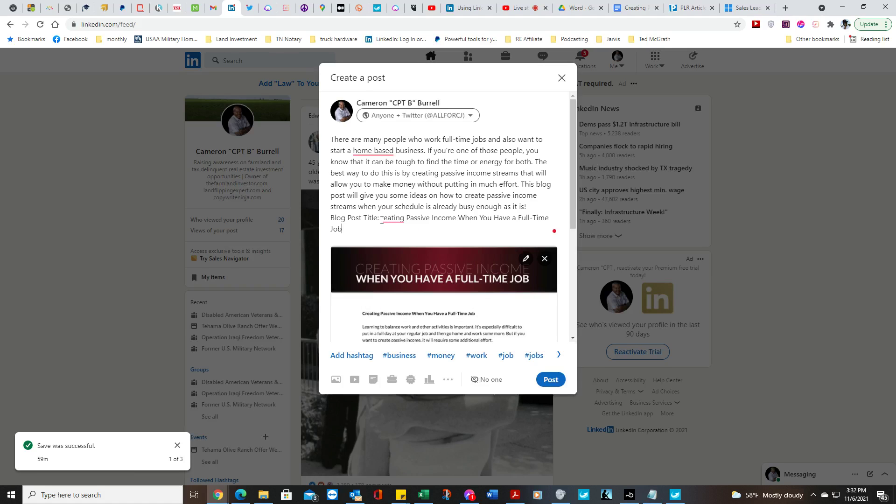
Remove the "Blog Post Title:" label from the post's last line and correct "reating" to "Creating".
mouse_move(382, 219)
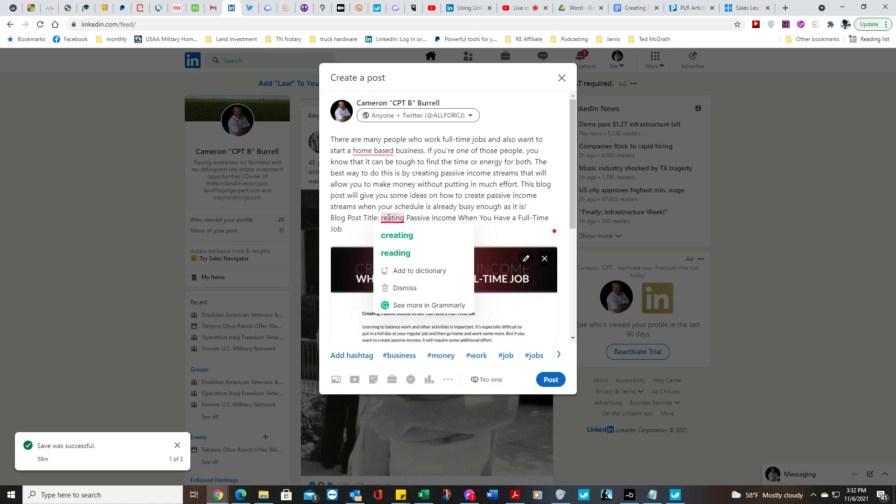
left_click(391, 234)
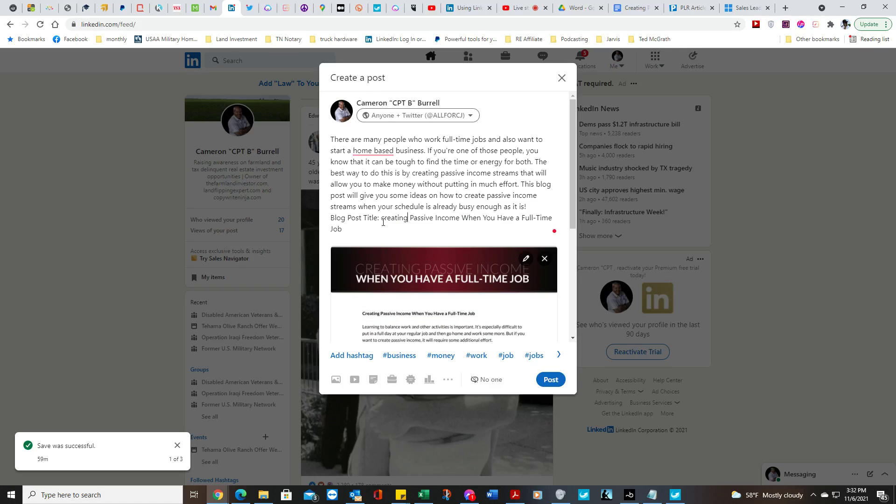
left_click_drag(380, 221, 332, 220)
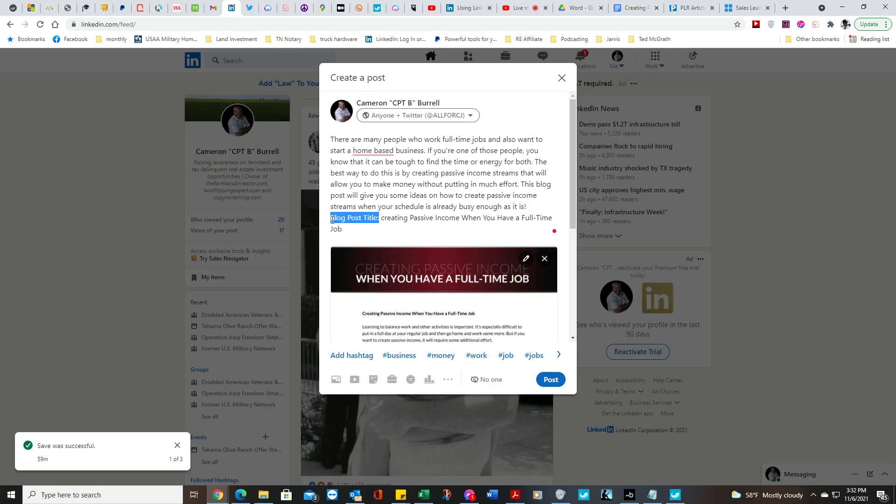
key("BackSpace")
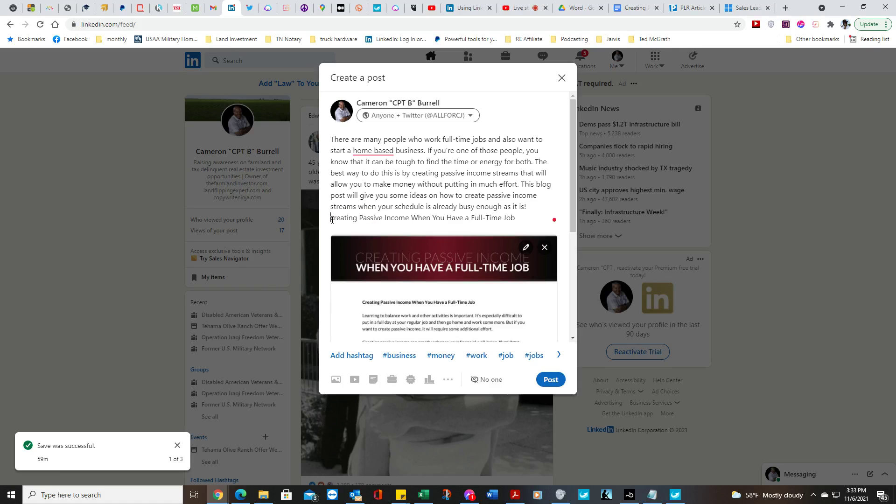
key("Delete")
type("C")
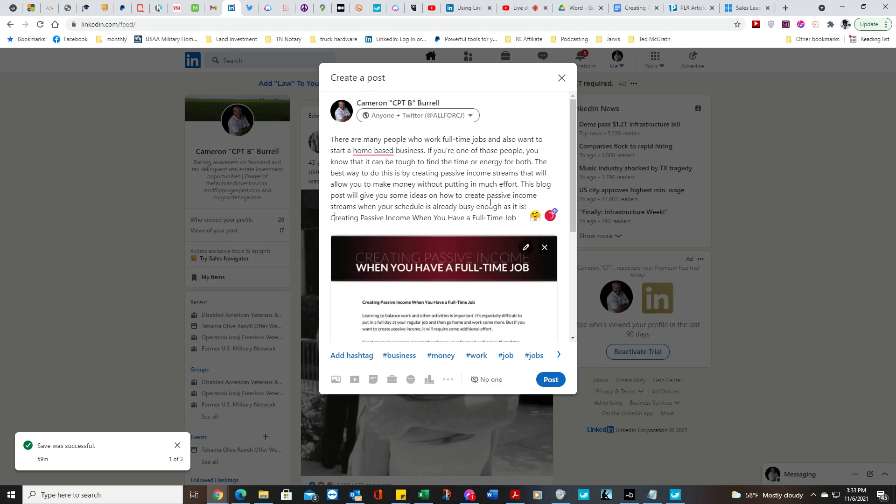
Copy the title line below the intro paragraph and place the cursor at the start of the post's text.
left_click_drag(519, 218, 329, 224)
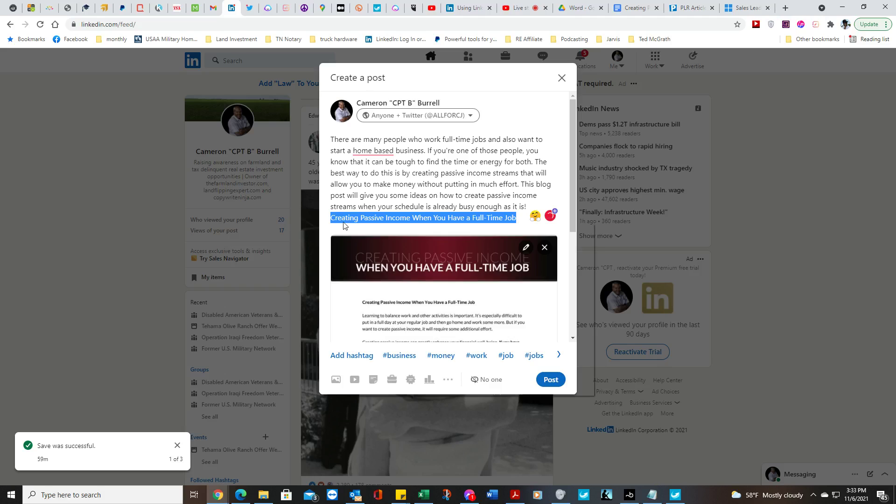
right_click(344, 222)
left_click(367, 257)
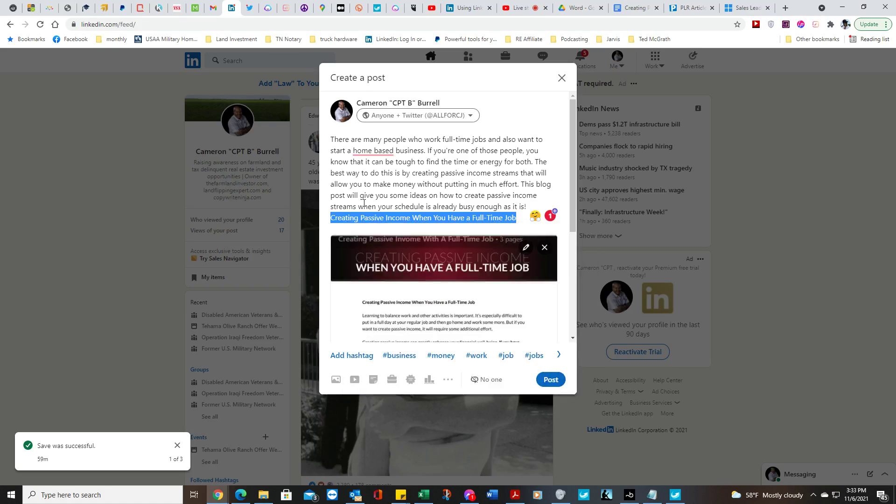
left_click(332, 140)
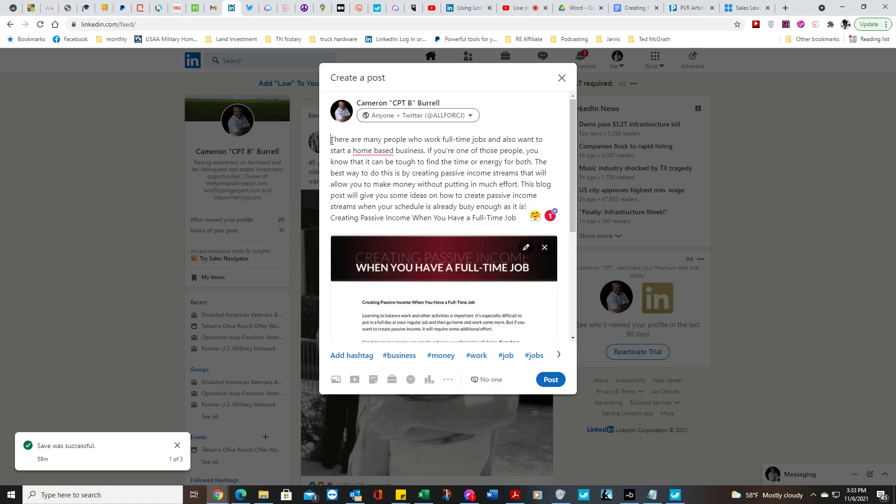
right_click(332, 141)
left_click(332, 141)
key("super+period")
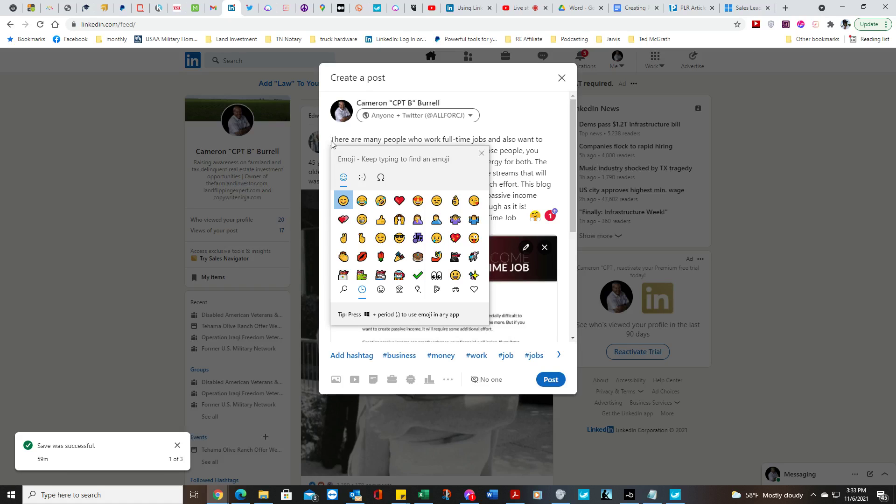
key("Escape")
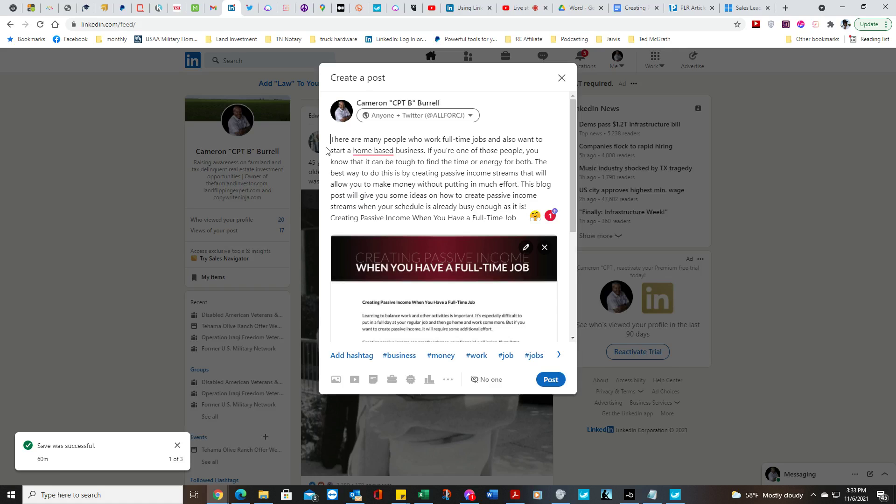
Insert the copied title "Creating Passive Income When You Have a Full-Time Job" above the intro paragraph, separated by a blank line.
key("Return")
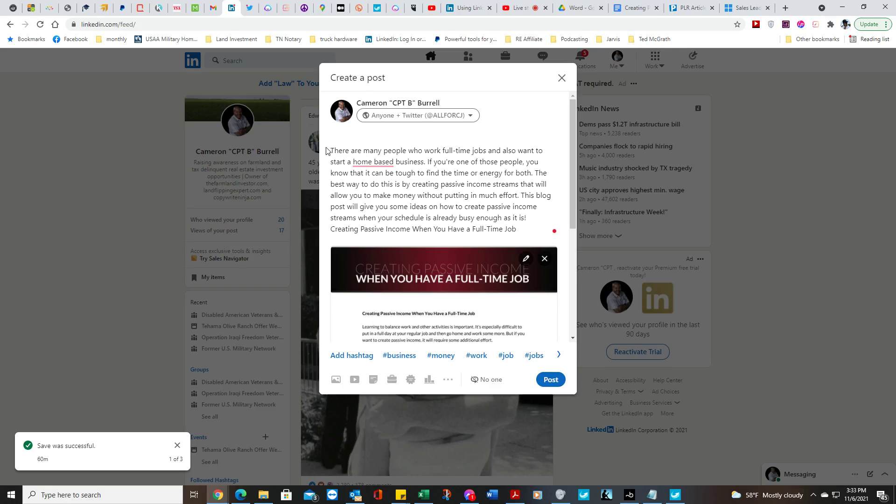
key("Return")
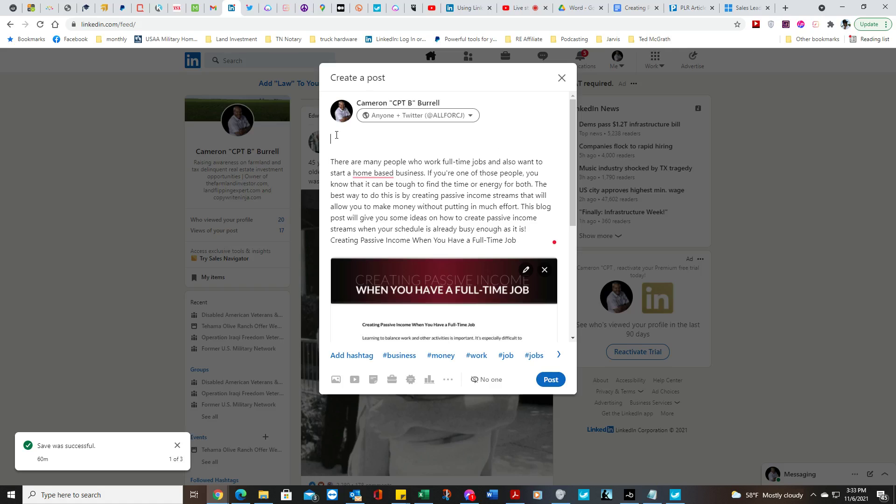
right_click(350, 142)
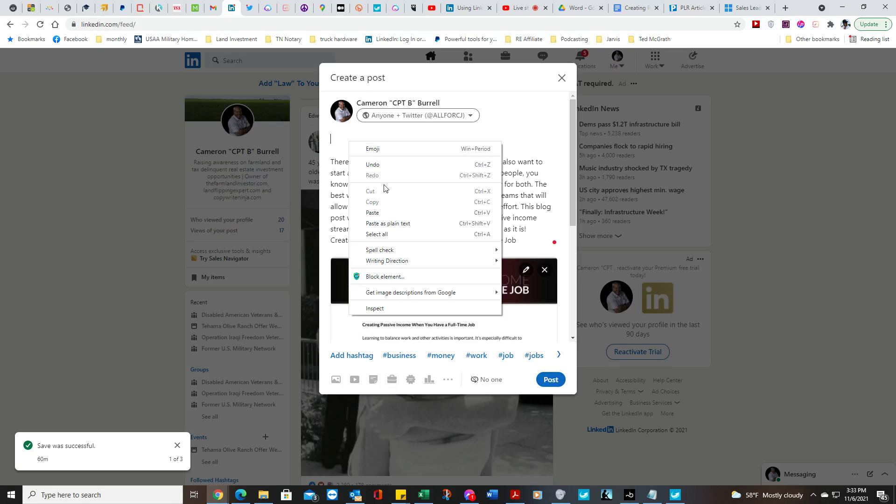
left_click(387, 213)
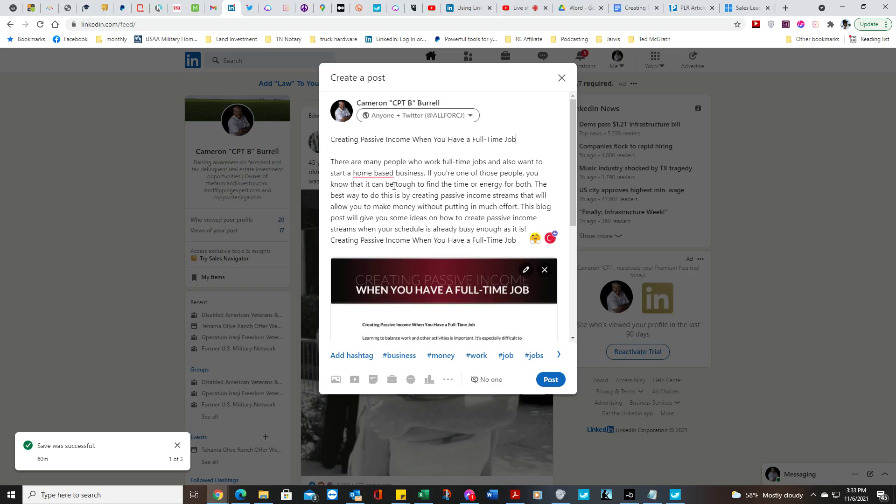
Hyphenate "home-based" in the intro paragraph and delete the duplicate title line below it.
mouse_move(383, 176)
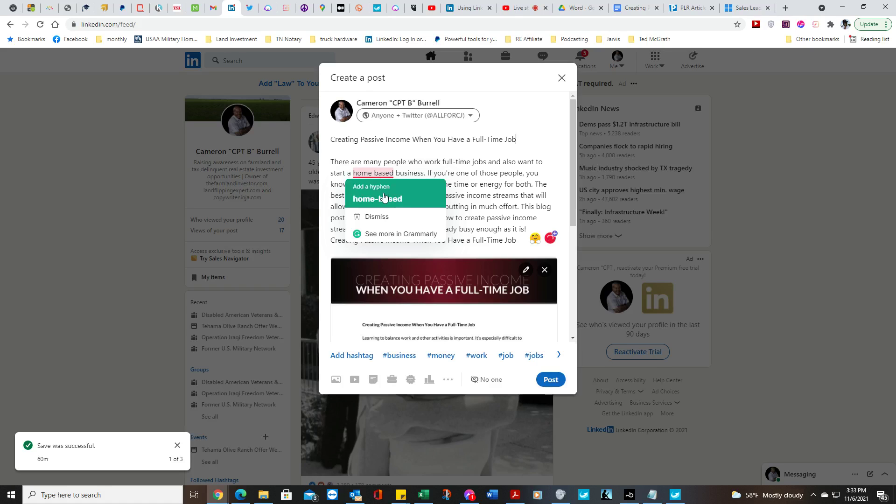
left_click(383, 196)
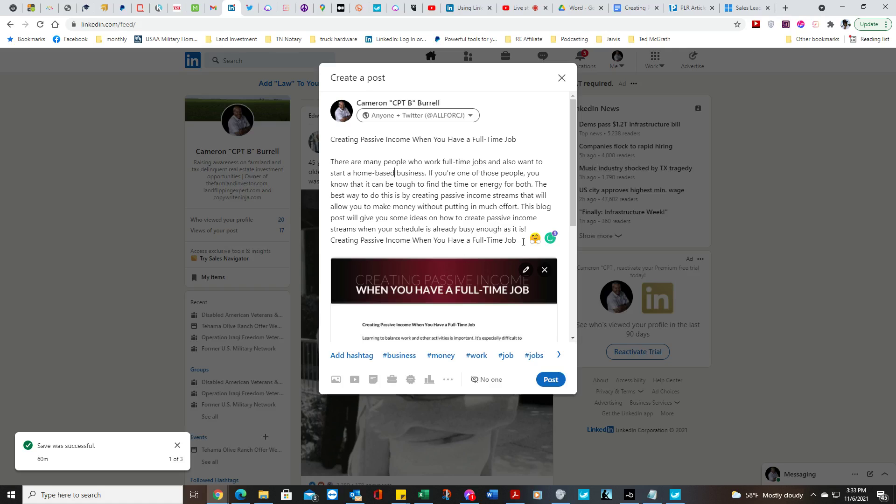
left_click_drag(517, 240, 332, 244)
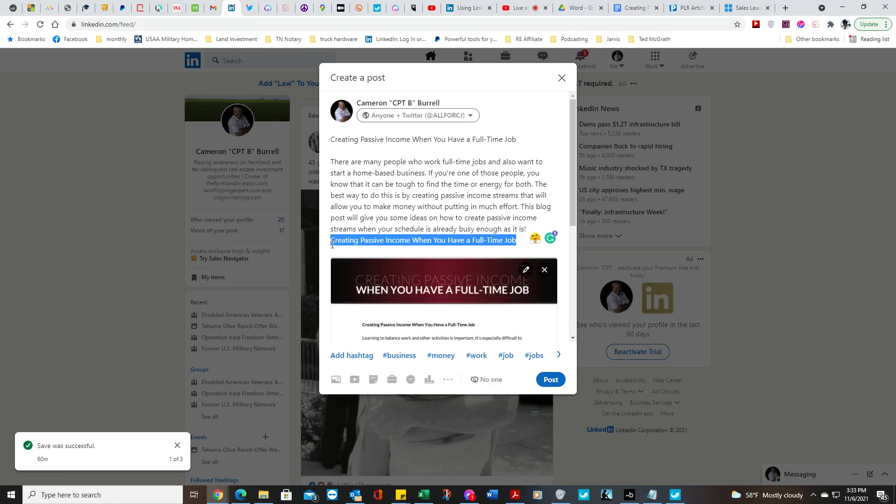
key("BackSpace")
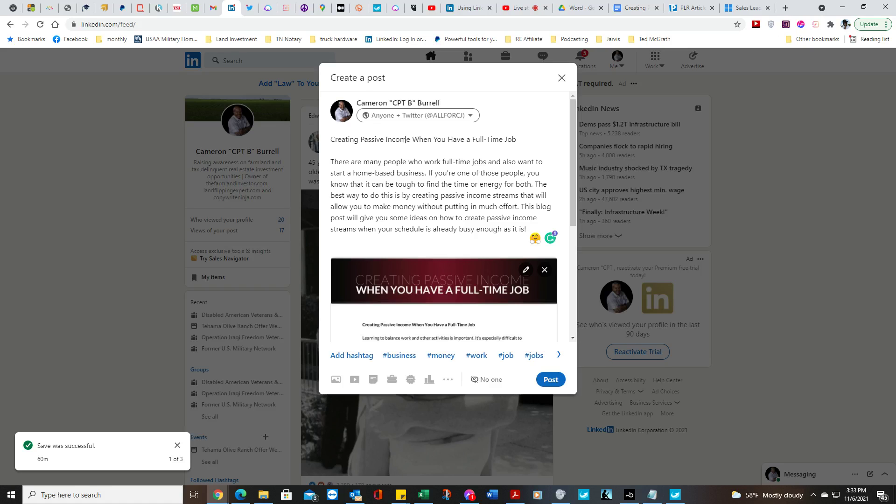
Compare the blog post title entered in Jarvis with the article's heading in the Google Docs document.
left_click(267, 9)
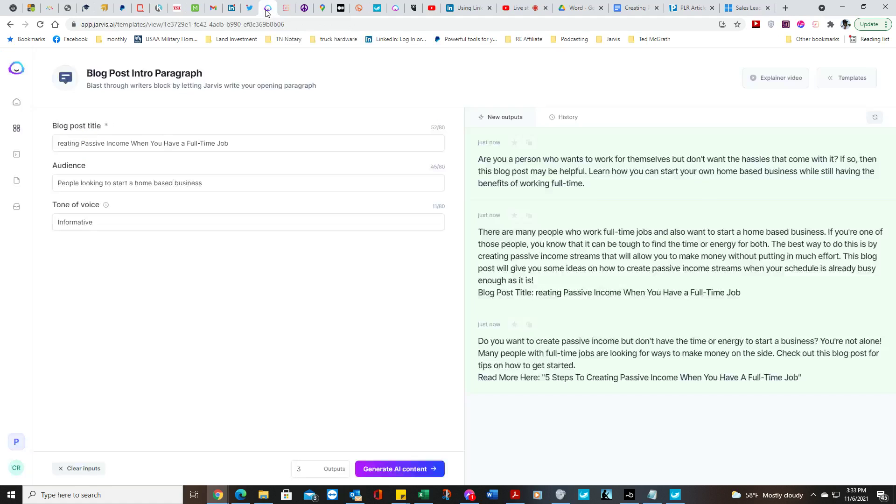
left_click(57, 143)
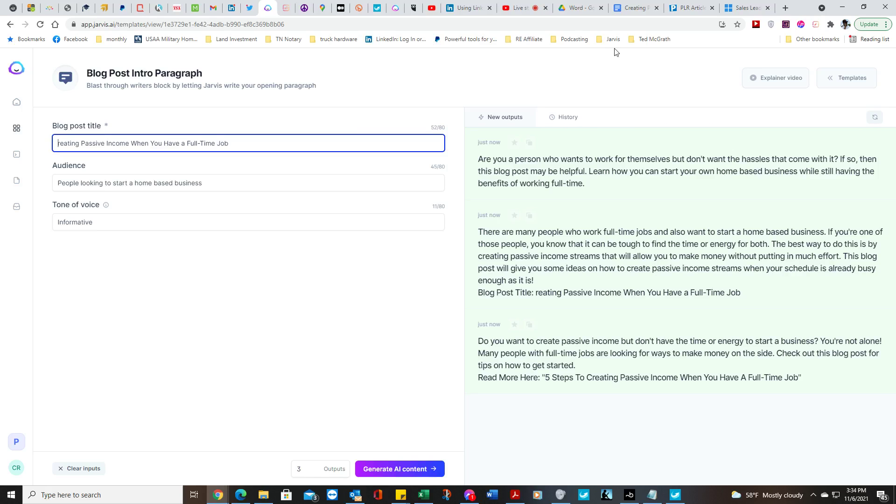
left_click(627, 10)
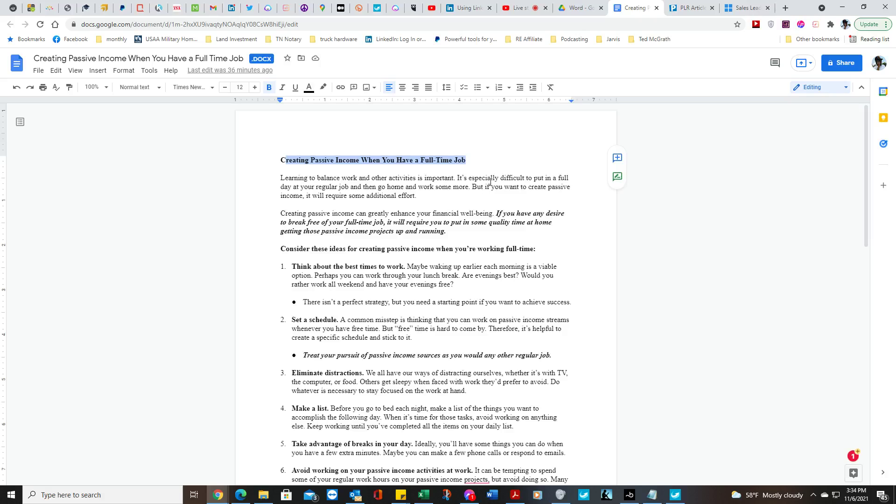
left_click(283, 168)
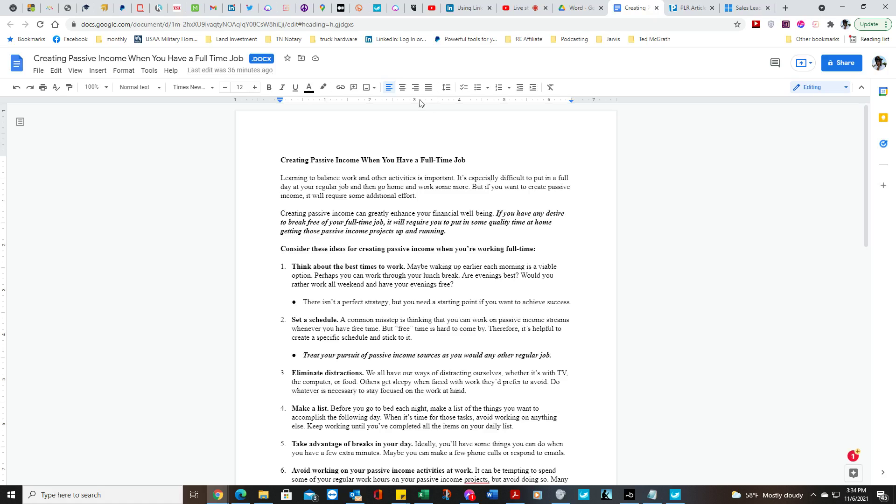
left_click(270, 11)
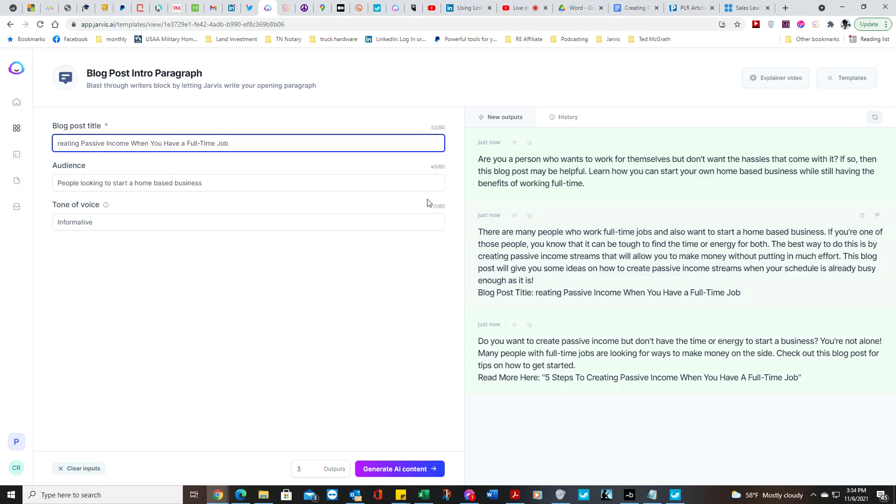
Return to the LinkedIn post draft and add two line breaks after the intro paragraph.
left_click(231, 8)
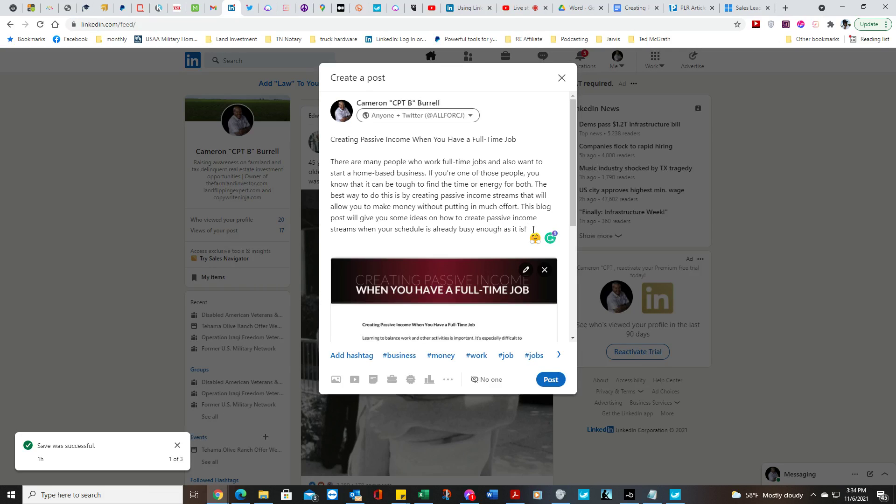
key("Return")
key("Return")
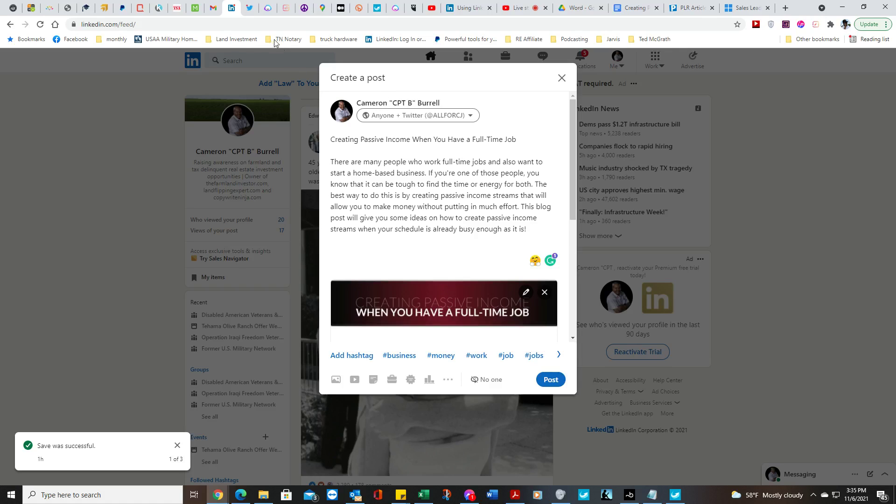
Switch to Jarvis, open the Blog Post Conclusion Paragraph template and clear the old text for the main points.
left_click(267, 8)
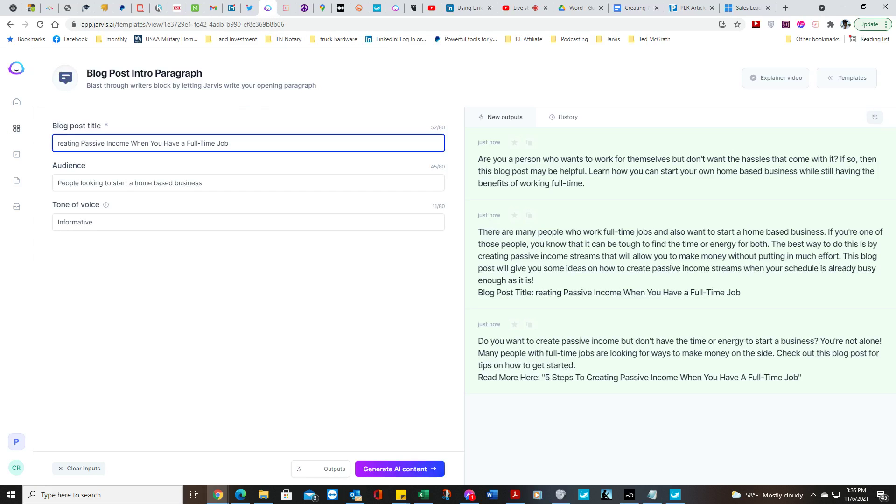
left_click(18, 131)
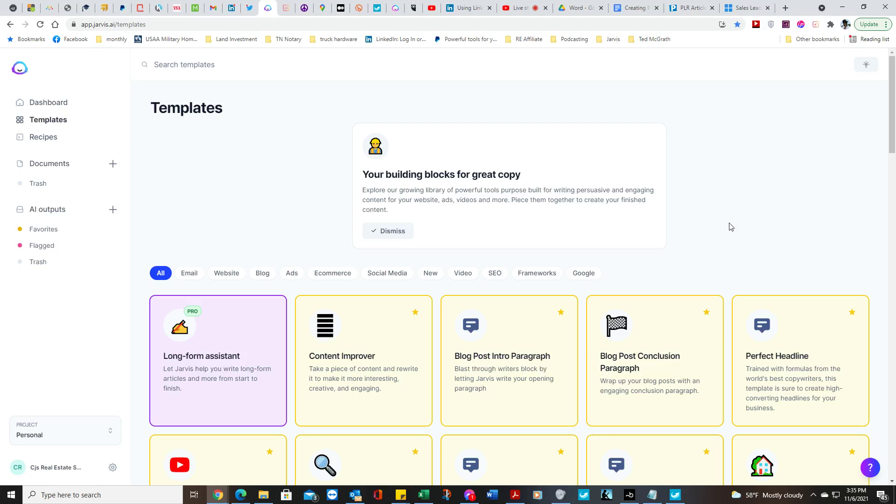
scroll(730, 227, "down", 4)
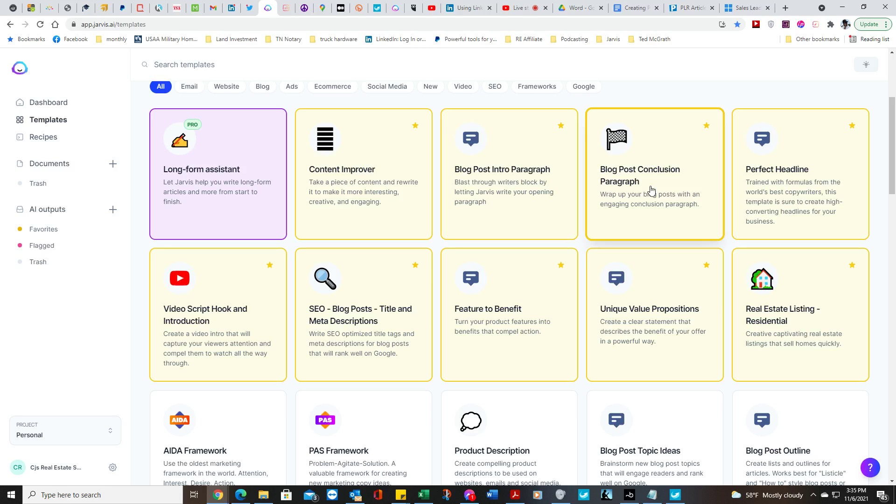
left_click(651, 190)
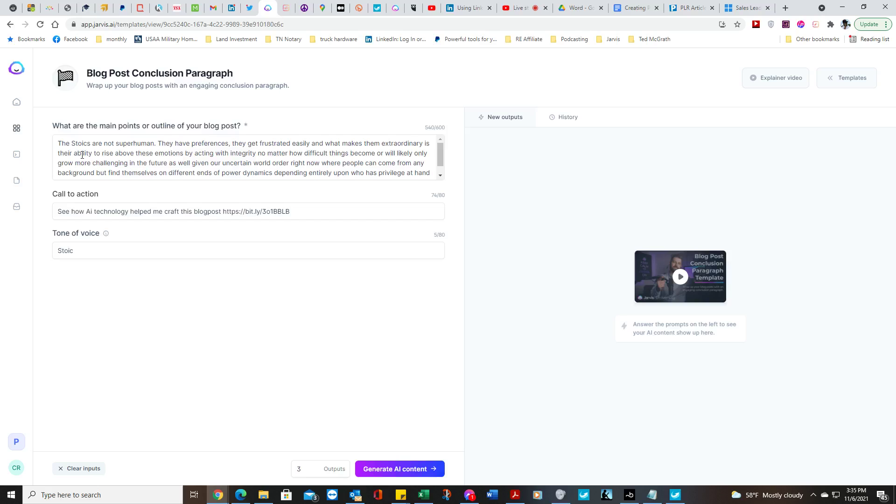
left_click_drag(53, 144, 284, 180)
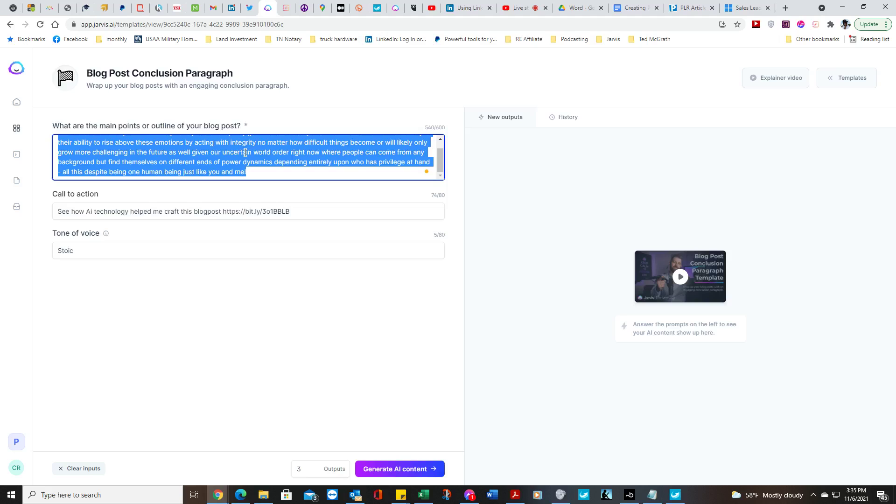
key("BackSpace")
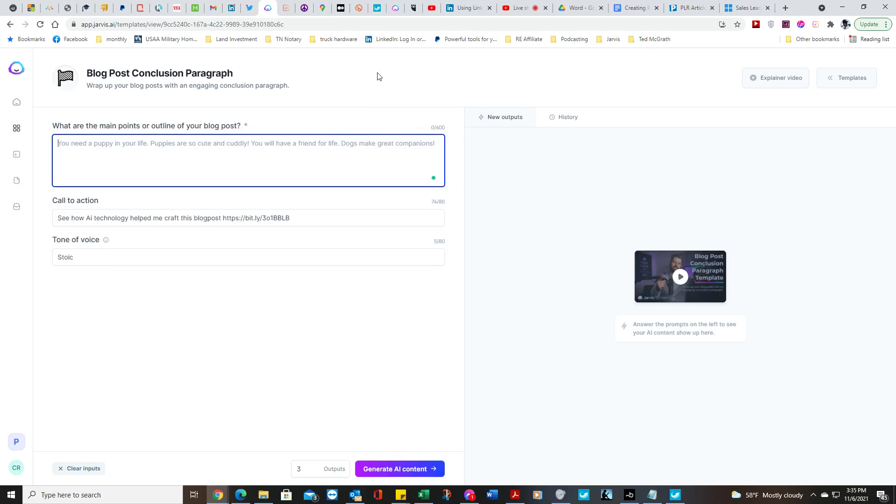
Copy the article's second paragraph, starting "Creating passive income can greatly enhance", from Google Docs into the Jarvis main points field.
left_click(635, 8)
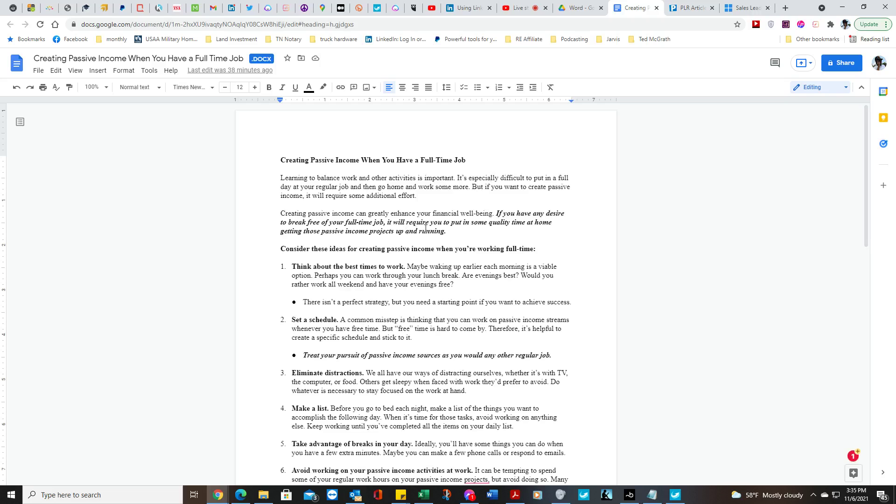
left_click(450, 238)
left_click_drag(335, 226, 449, 229)
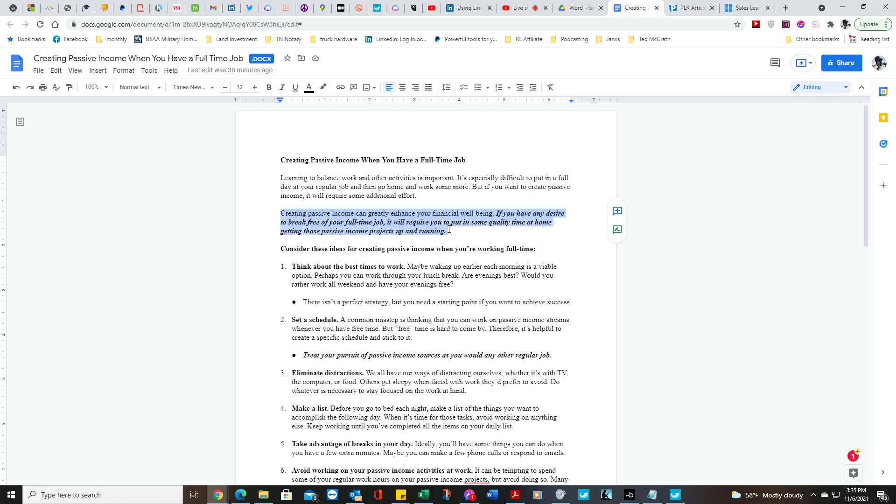
right_click(450, 223)
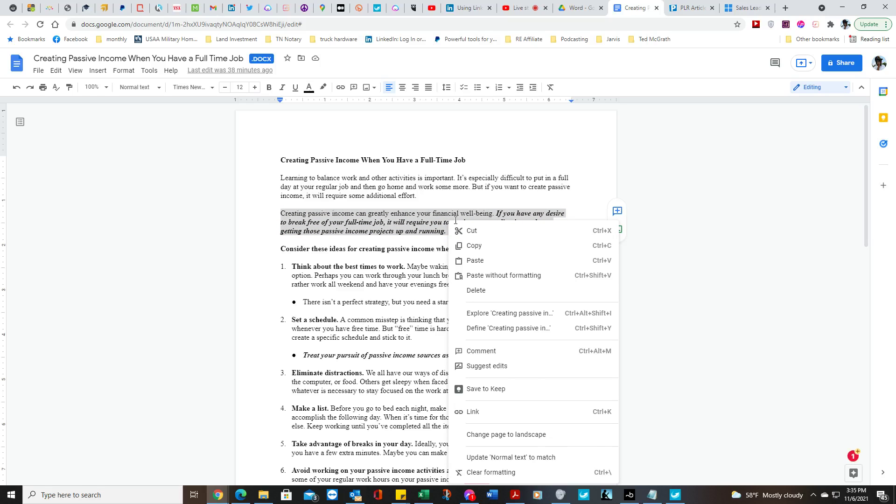
left_click(473, 246)
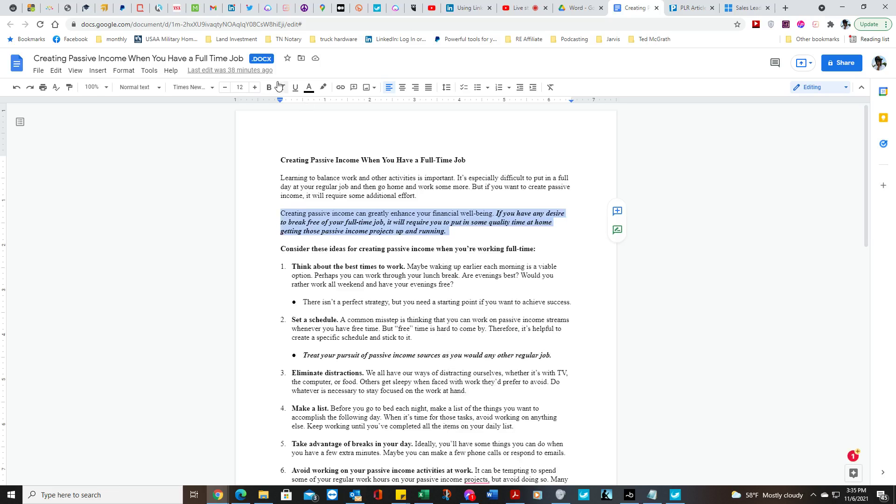
left_click(269, 13)
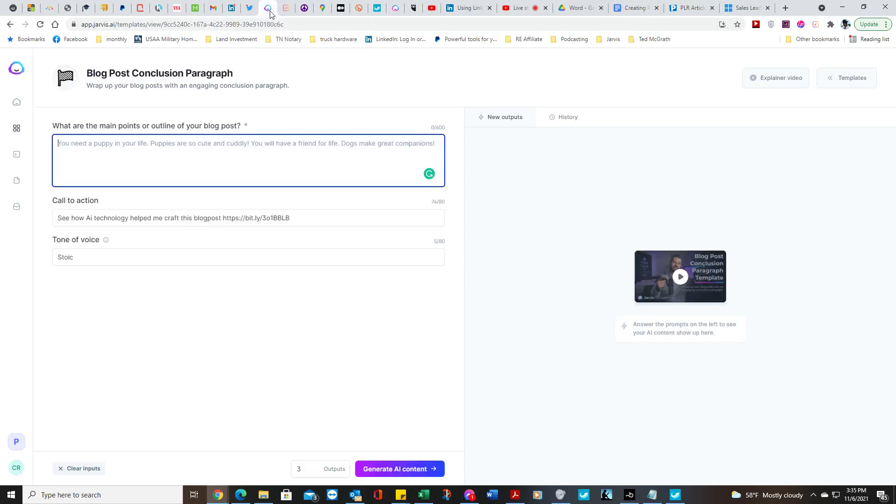
right_click(270, 145)
left_click(294, 216)
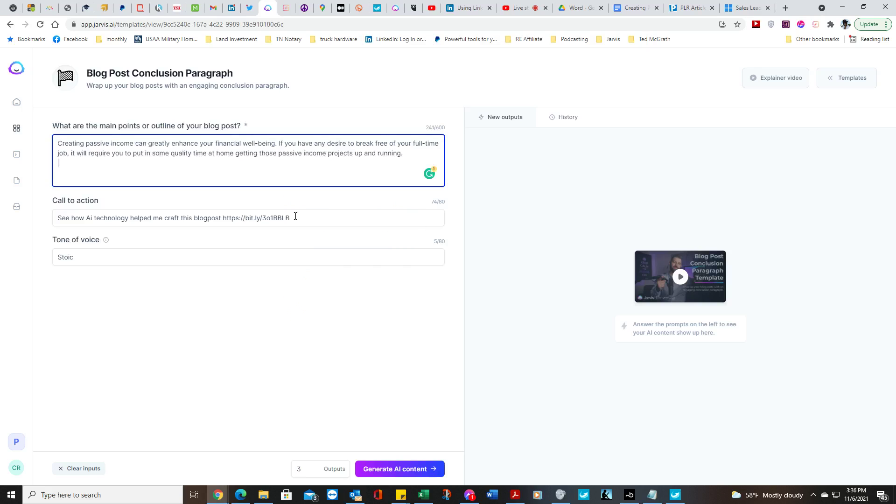
Replace the call to action with "Learn to start a home based business in land flipping at".
left_click_drag(300, 214, 55, 219)
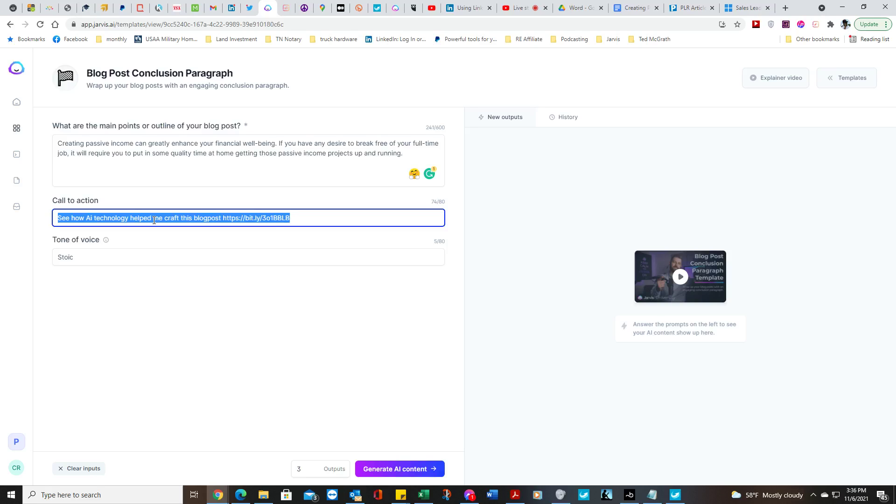
type("Lea")
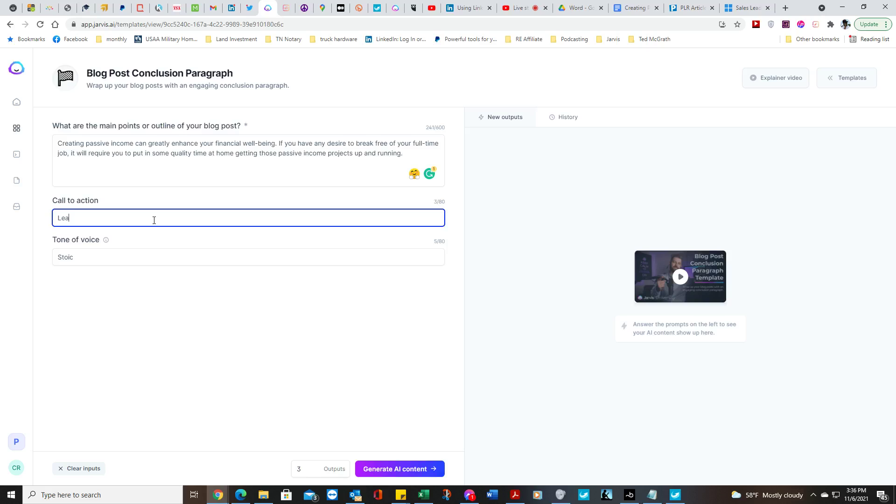
type("rn to start a home based business in land flipping")
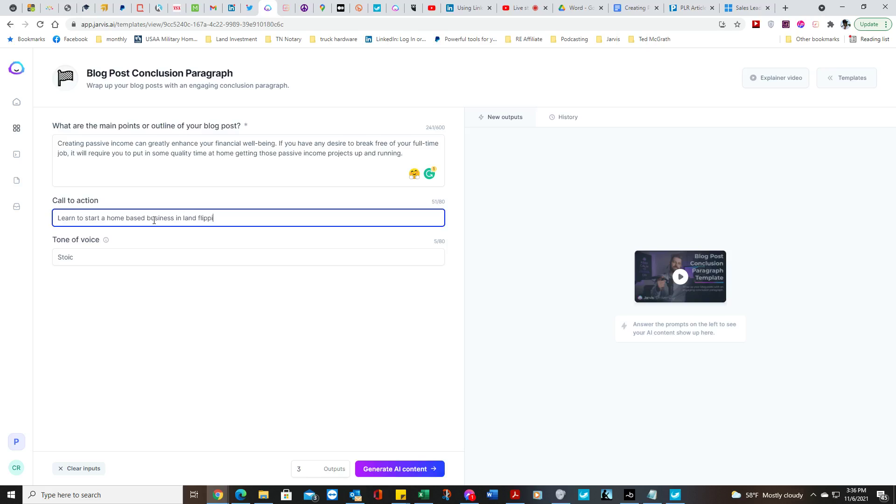
type("t")
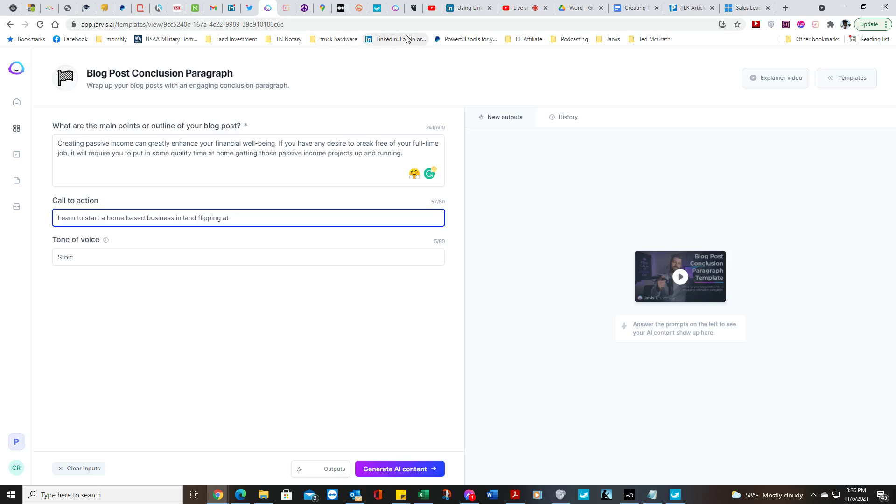
Look through the saved short links in Bitly, checking the Six-Figure investment method and both FREE Land Flipping Master Class entries.
left_click(366, 10)
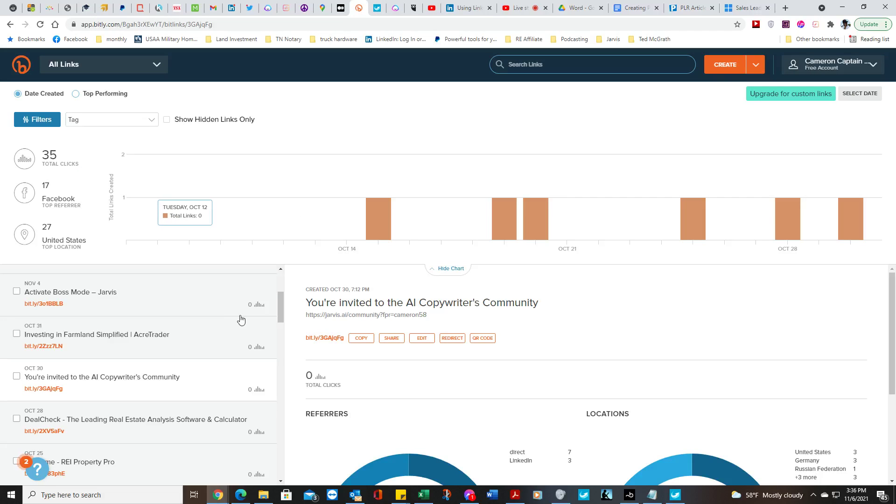
scroll(213, 329, "down", 2)
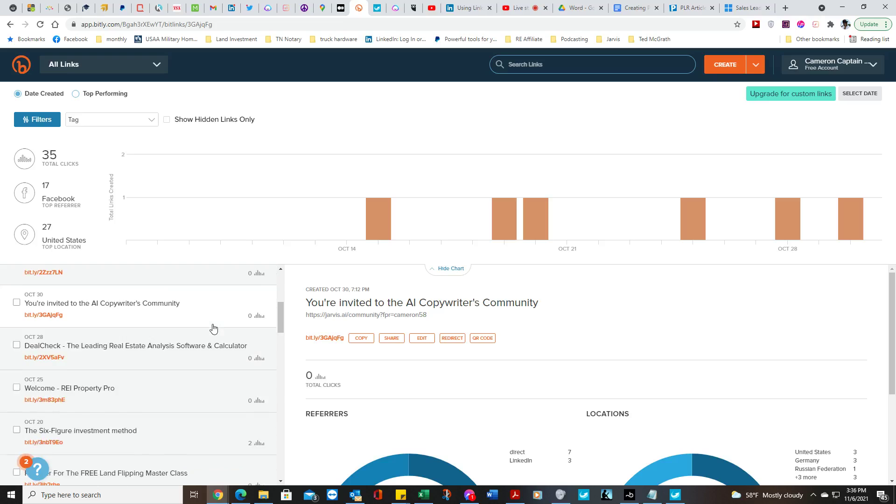
scroll(213, 329, "down", 3)
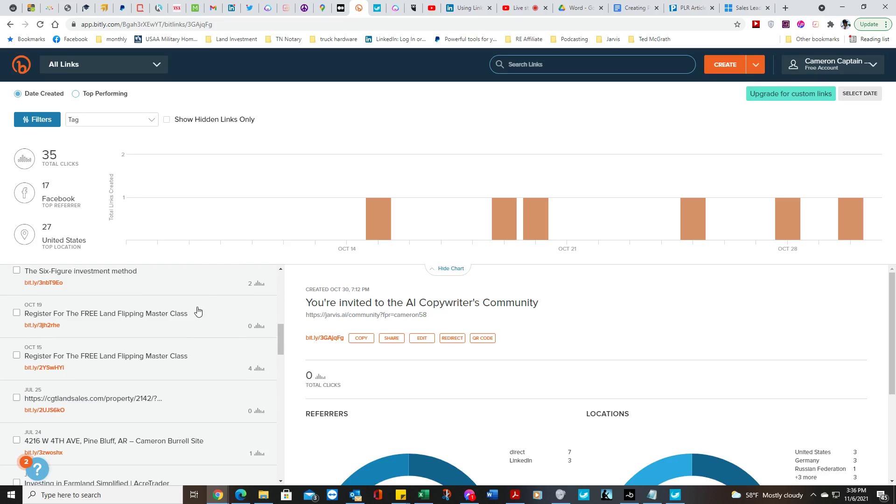
left_click(199, 286)
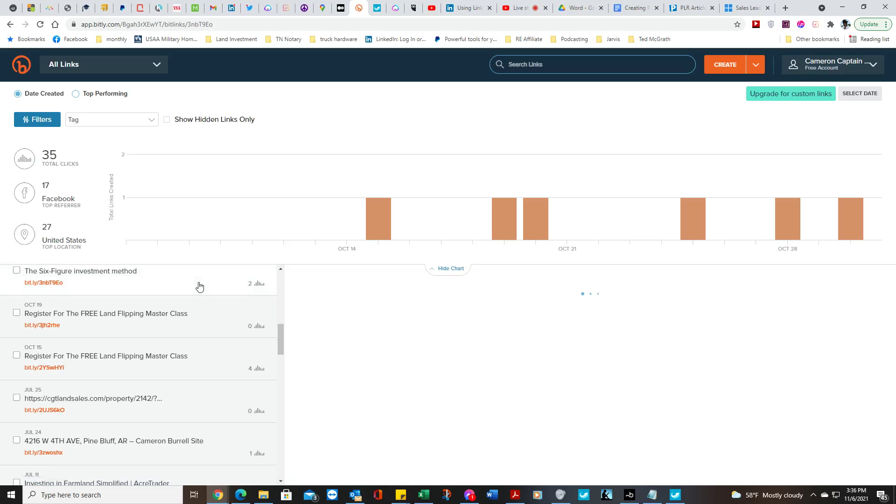
left_click(191, 323)
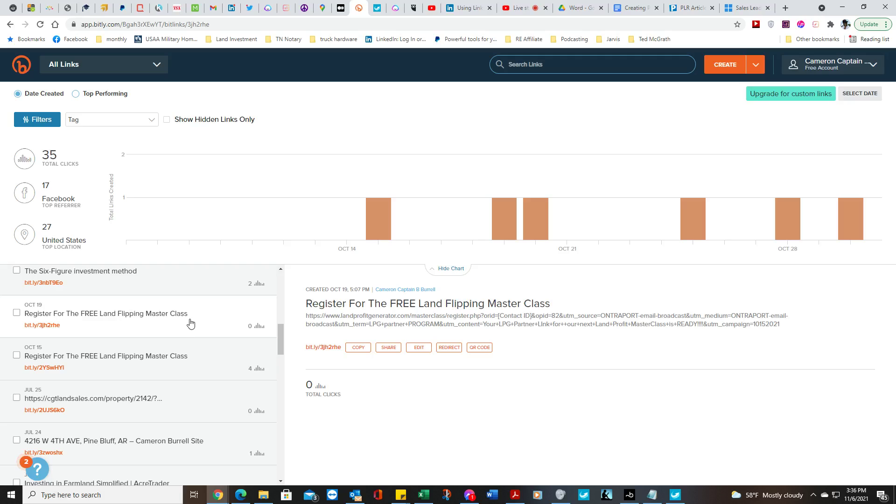
left_click(195, 353)
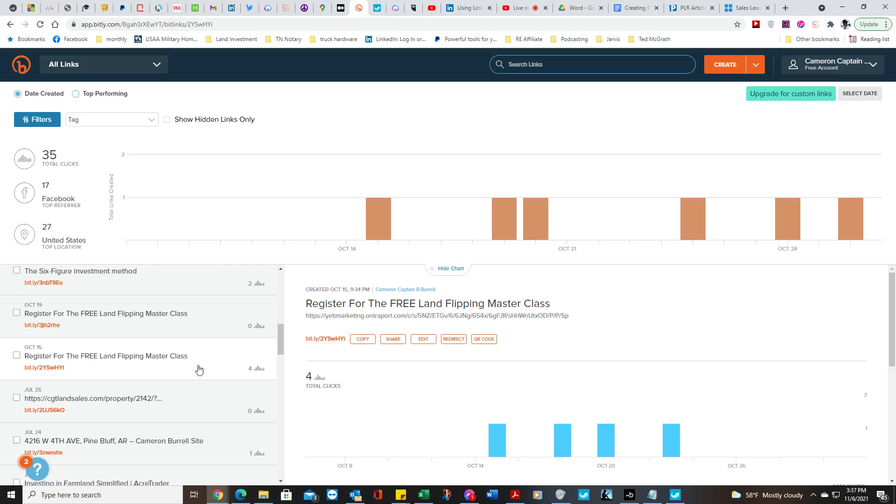
scroll(200, 377, "up", 2)
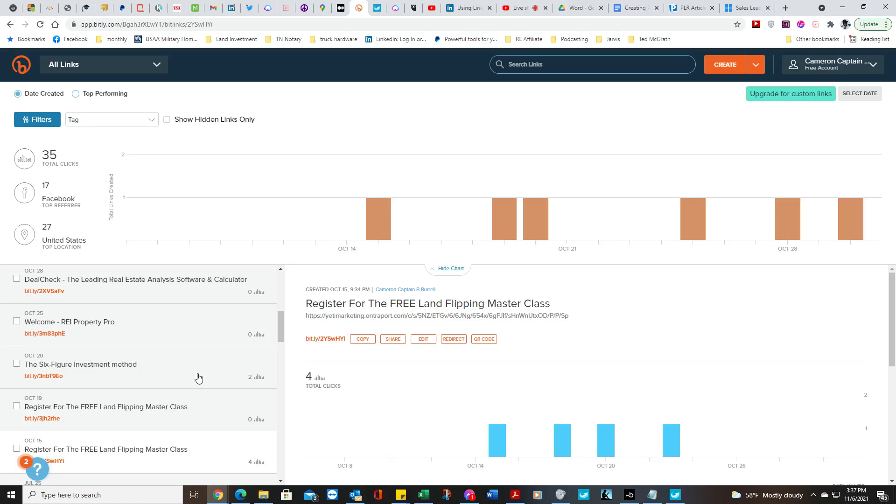
left_click(199, 377)
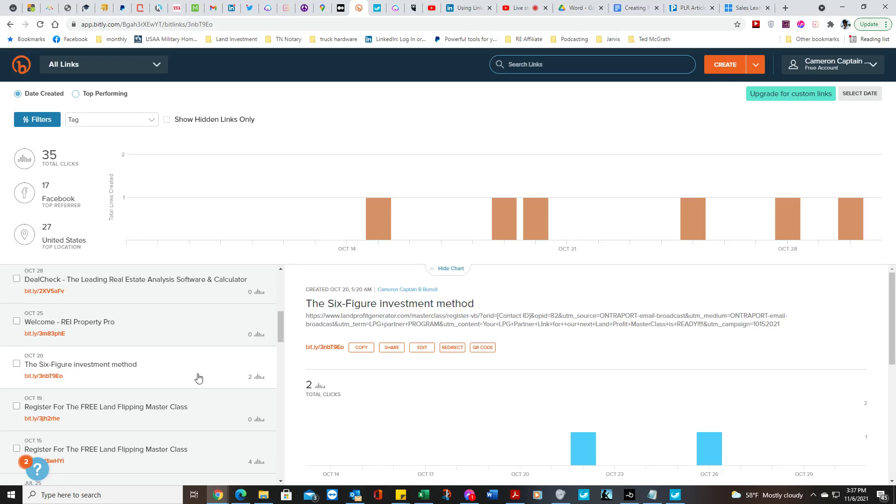
scroll(199, 377, "up", 3)
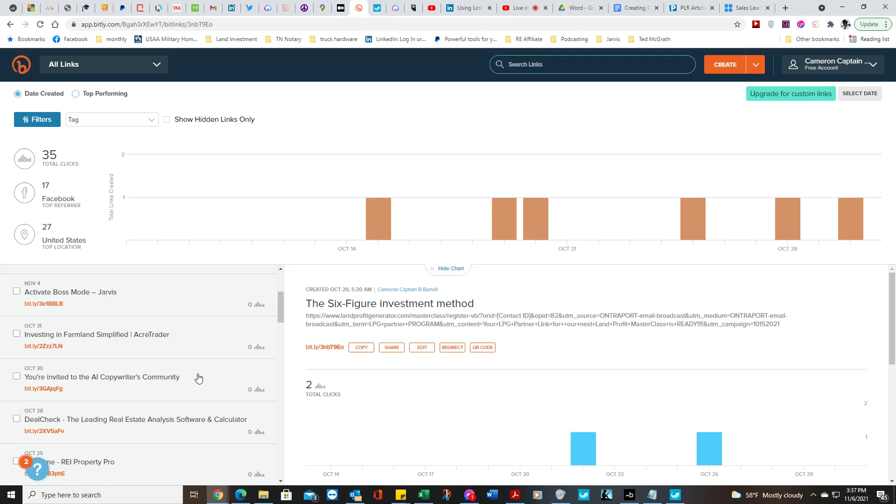
scroll(199, 377, "up", 3)
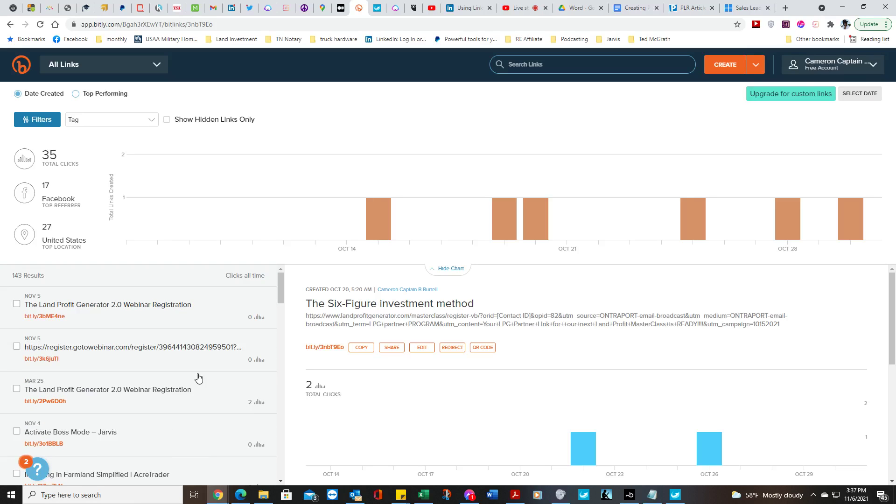
Copy the Nov 5 Land Profit Generator 2.0 Webinar Registration link, bit.ly/3bME4ne, and append it to the call to action in Jarvis.
left_click(190, 321)
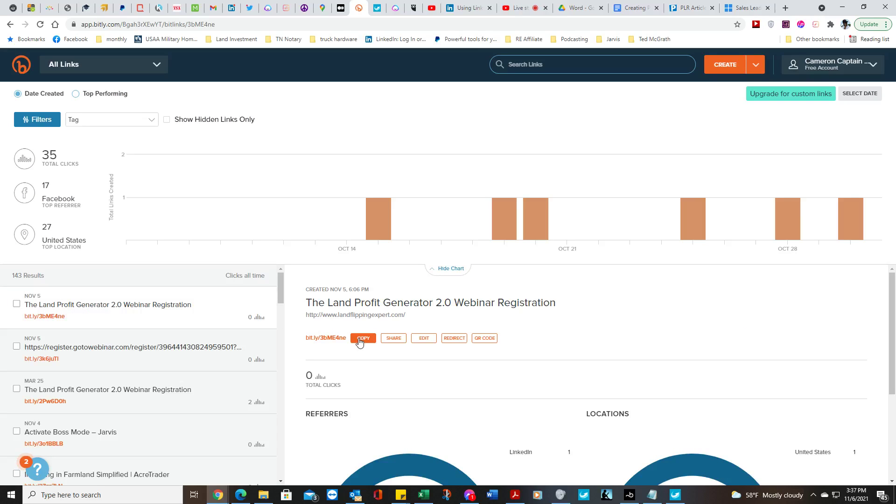
left_click(359, 340)
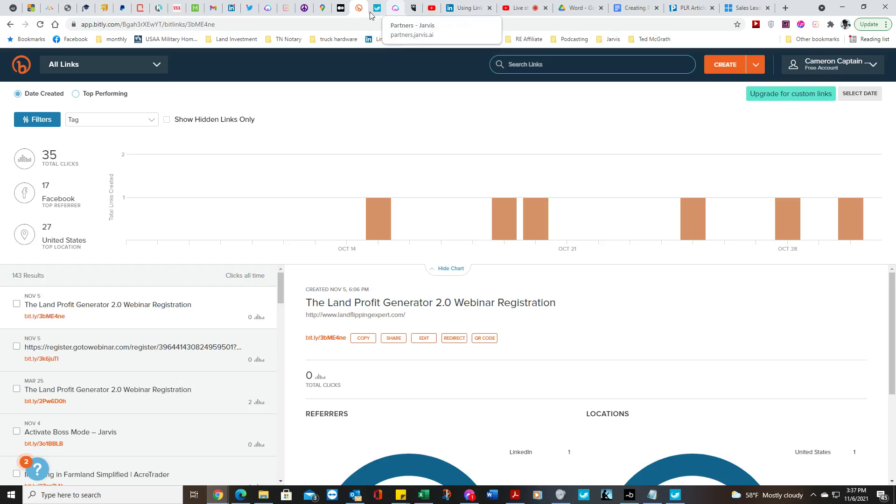
left_click(266, 13)
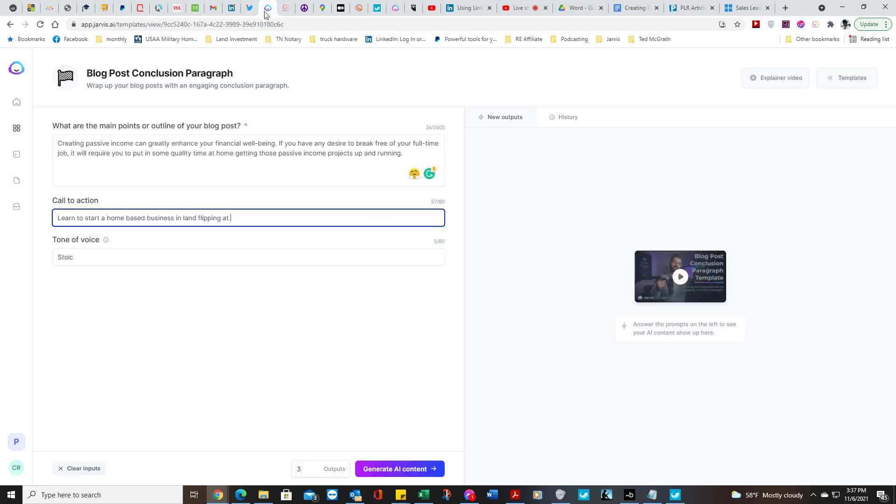
right_click(250, 217)
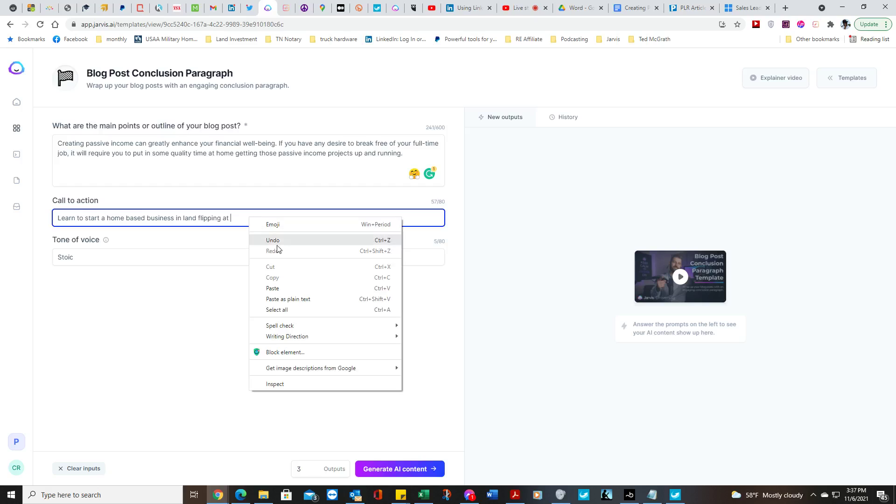
left_click(292, 287)
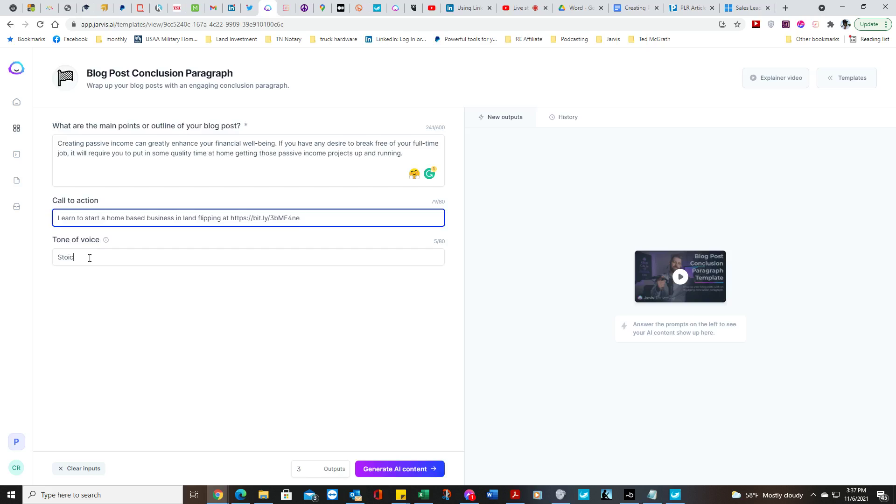
Set the tone of voice to Informative and generate three conclusion paragraphs.
left_click_drag(91, 257, 55, 258)
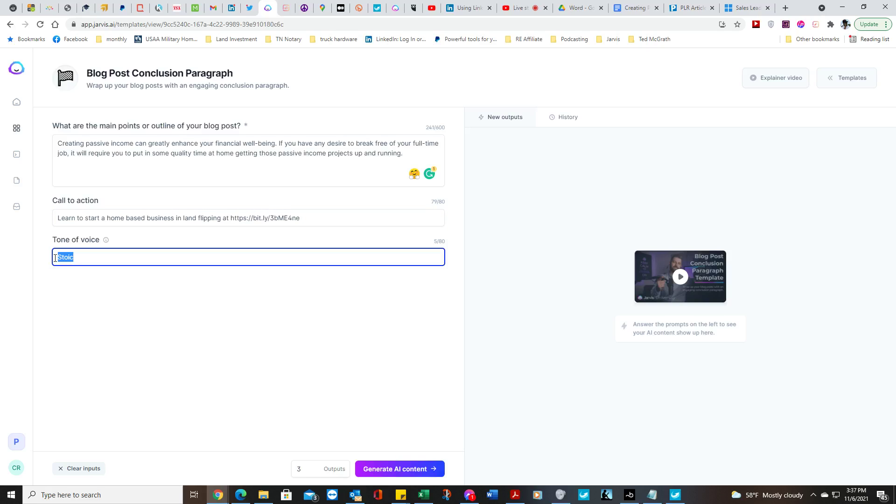
type("Informative")
left_click(394, 470)
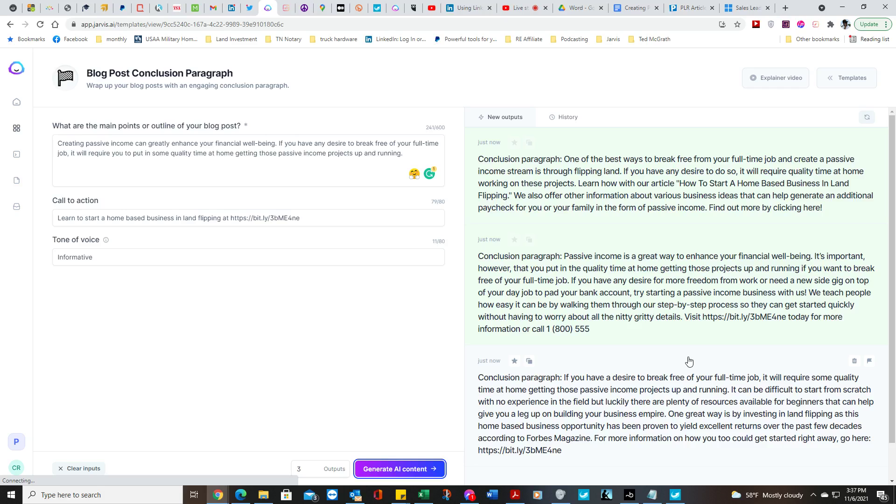
Copy the third generated conclusion paragraph, ending with the bit.ly link, and paste it below the intro in the LinkedIn post draft.
left_click(530, 362)
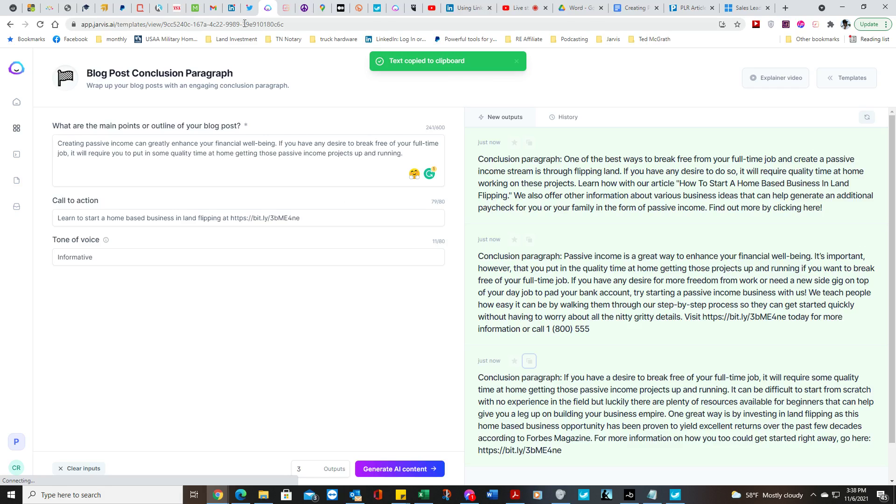
left_click(237, 11)
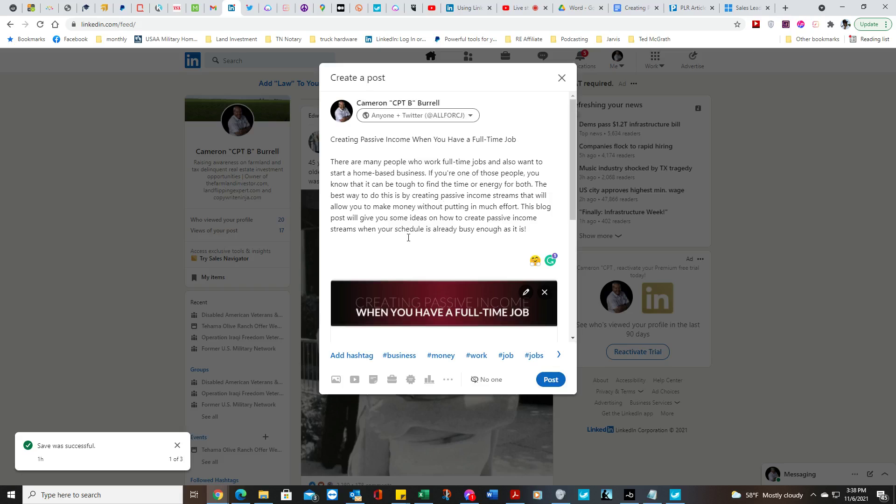
left_click(390, 255)
right_click(358, 254)
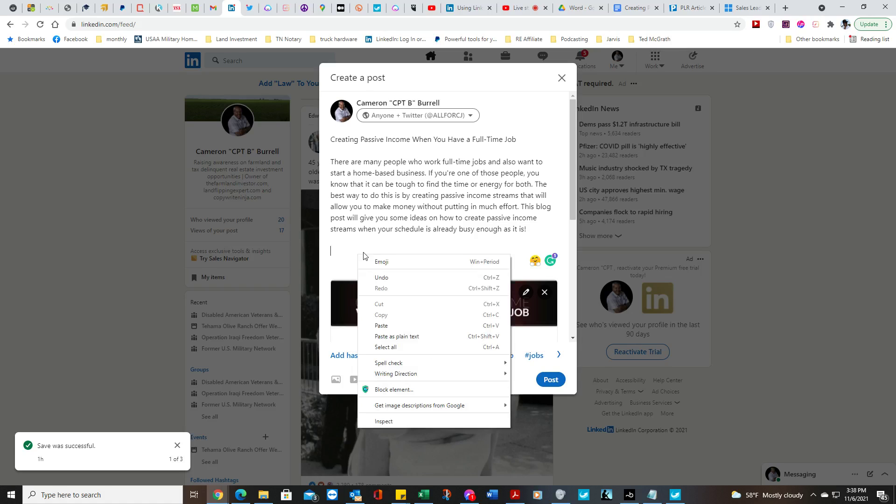
left_click(391, 325)
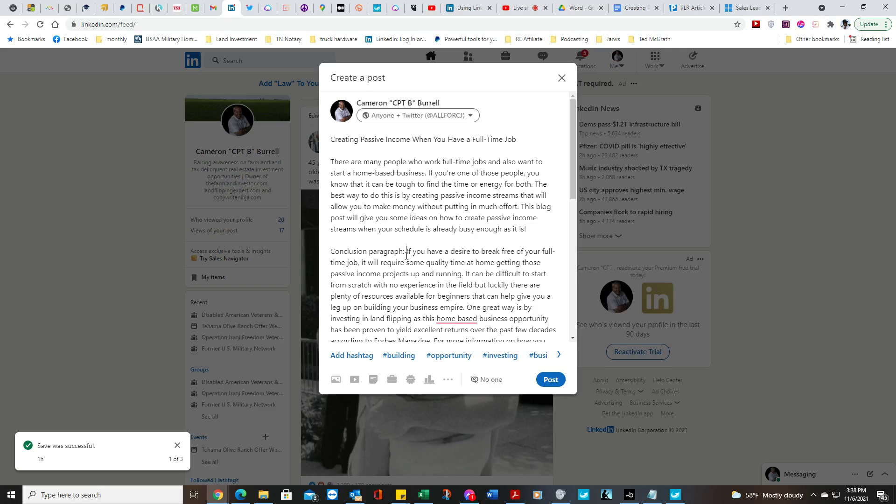
Delete the "Conclusion paragraph:" label so the pasted text starts with "If you have a desire".
key("BackSpace")
key("BackSpace")
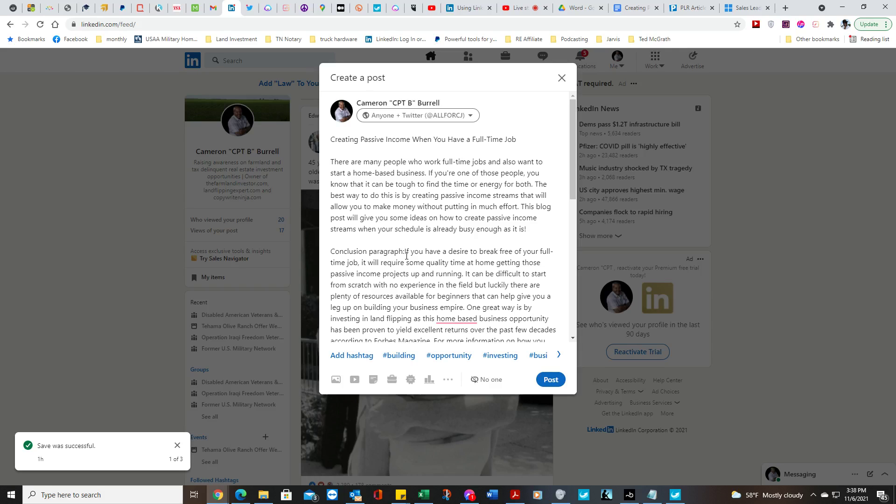
key("BackSpace")
key("BackSpace")
key("BackSpace")
key("BackSpace")
key("BackSpace")
key("BackSpace")
key("BackSpace")
key("BackSpace")
key("BackSpace")
key("BackSpace")
key("BackSpace")
key("BackSpace")
key("BackSpace")
key("BackSpace")
key("BackSpace")
key("BackSpace")
key("BackSpace")
key("BackSpace")
key("BackSpace")
key("BackSpace")
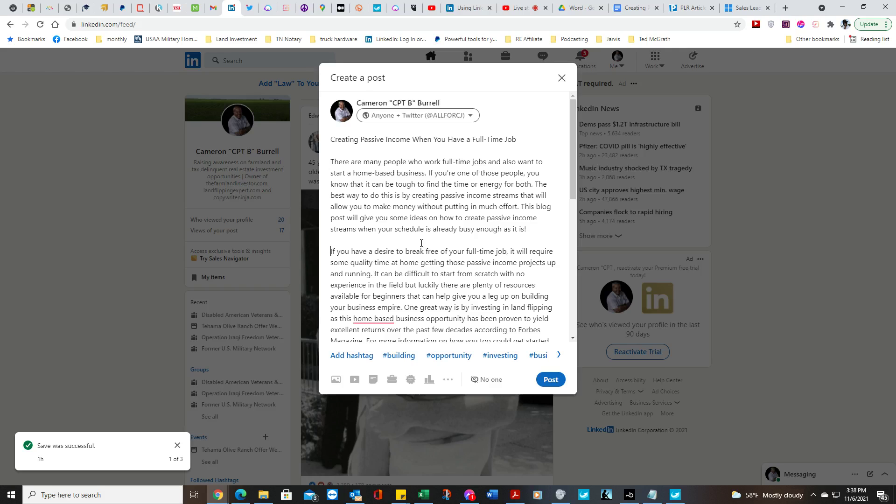
Accept the Grammarly suggestion to hyphenate "home-based" in the conclusion and review the rest of the post draft.
scroll(421, 243, "down", 1)
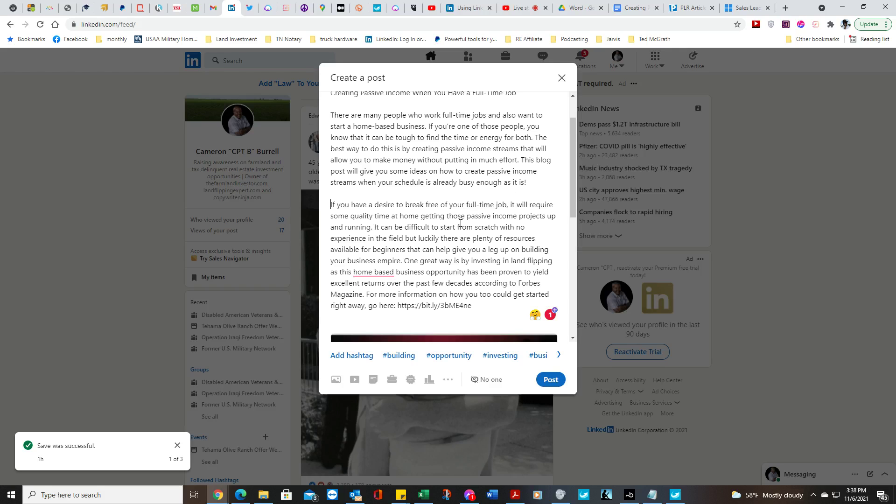
mouse_move(392, 271)
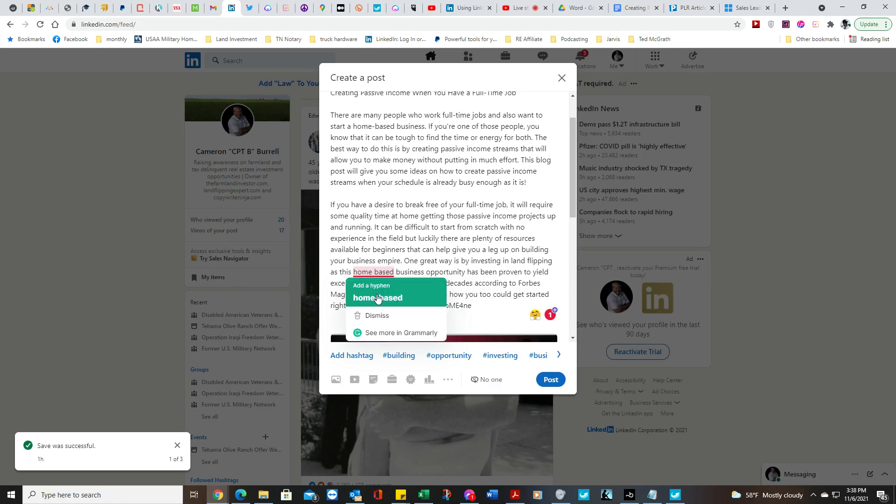
left_click(377, 295)
scroll(439, 252, "down", 3)
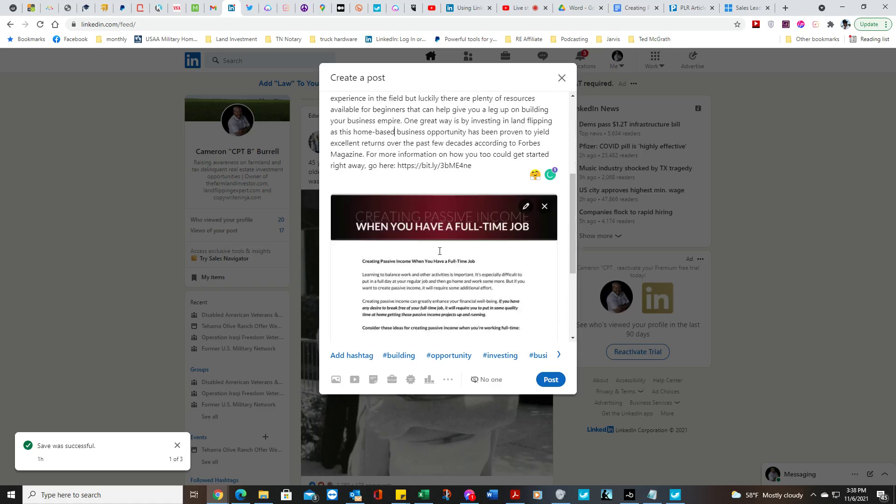
scroll(439, 251, "up", 1)
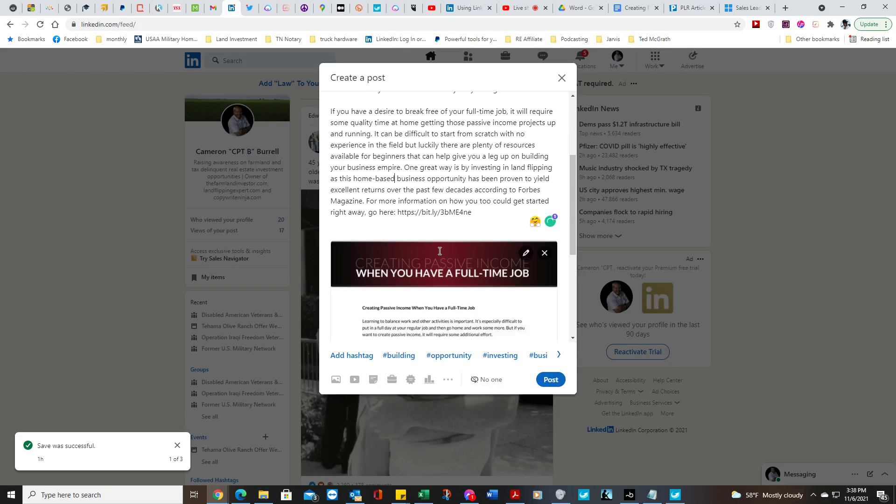